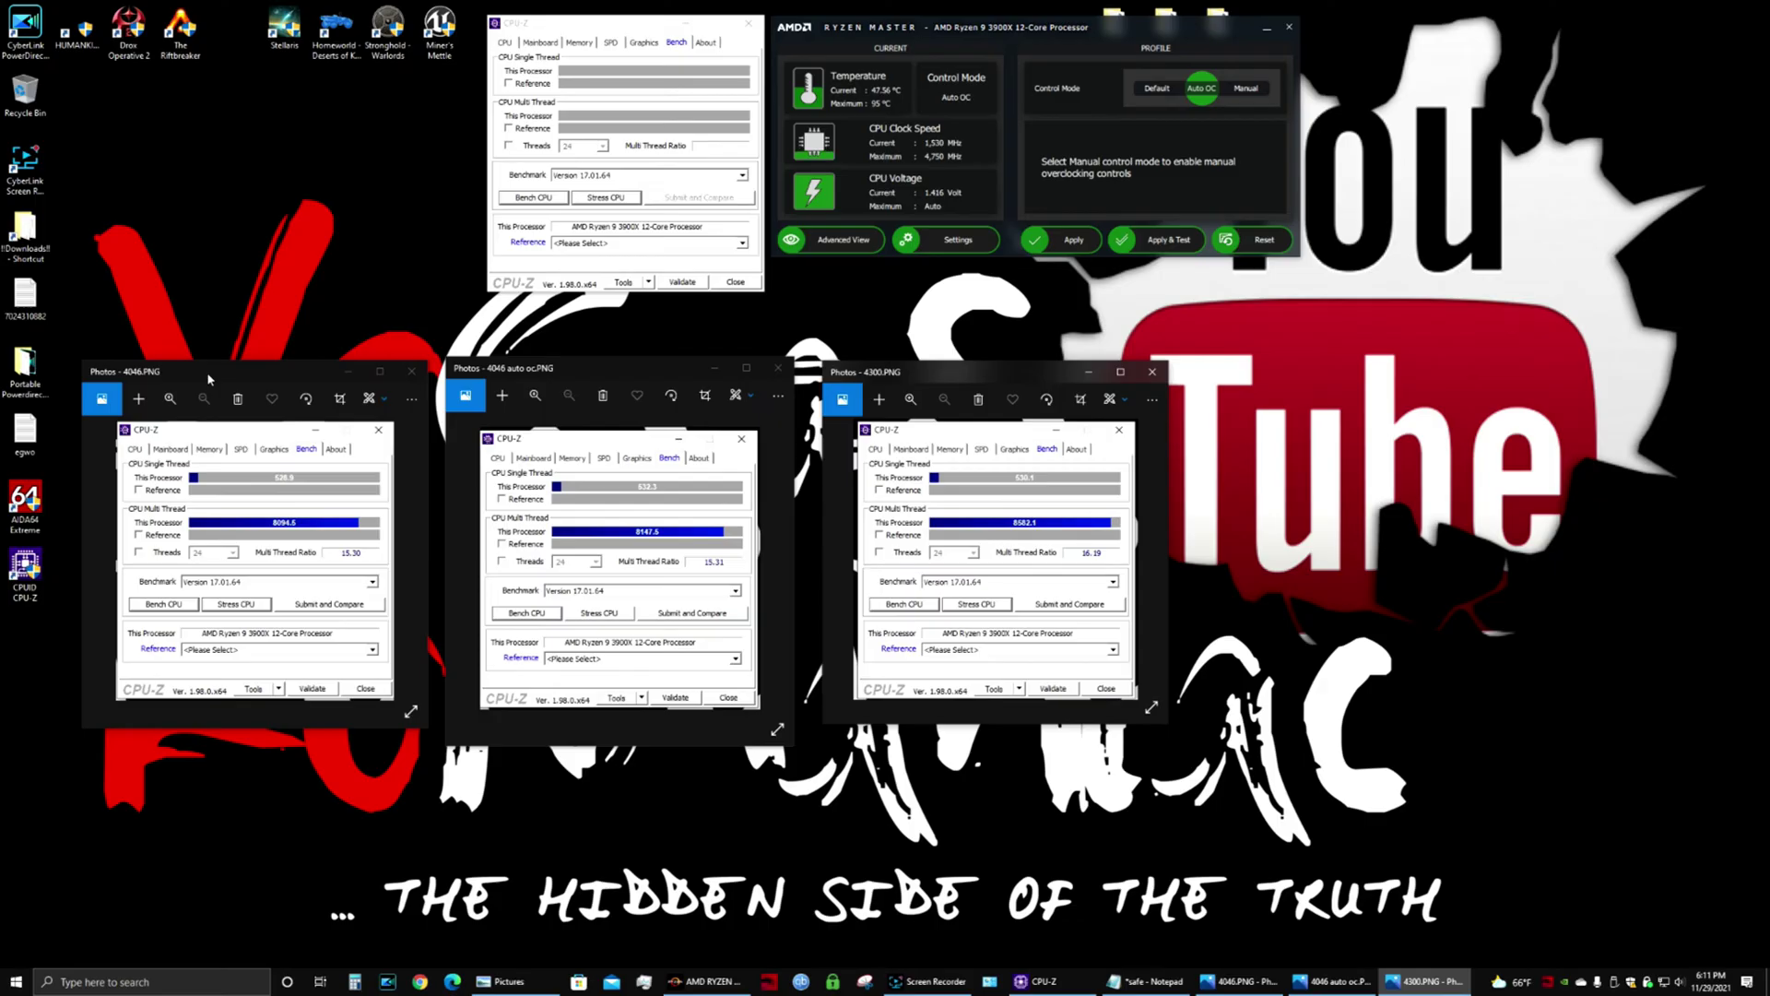
{"action": "left_click", "coordinate": [206, 372]}
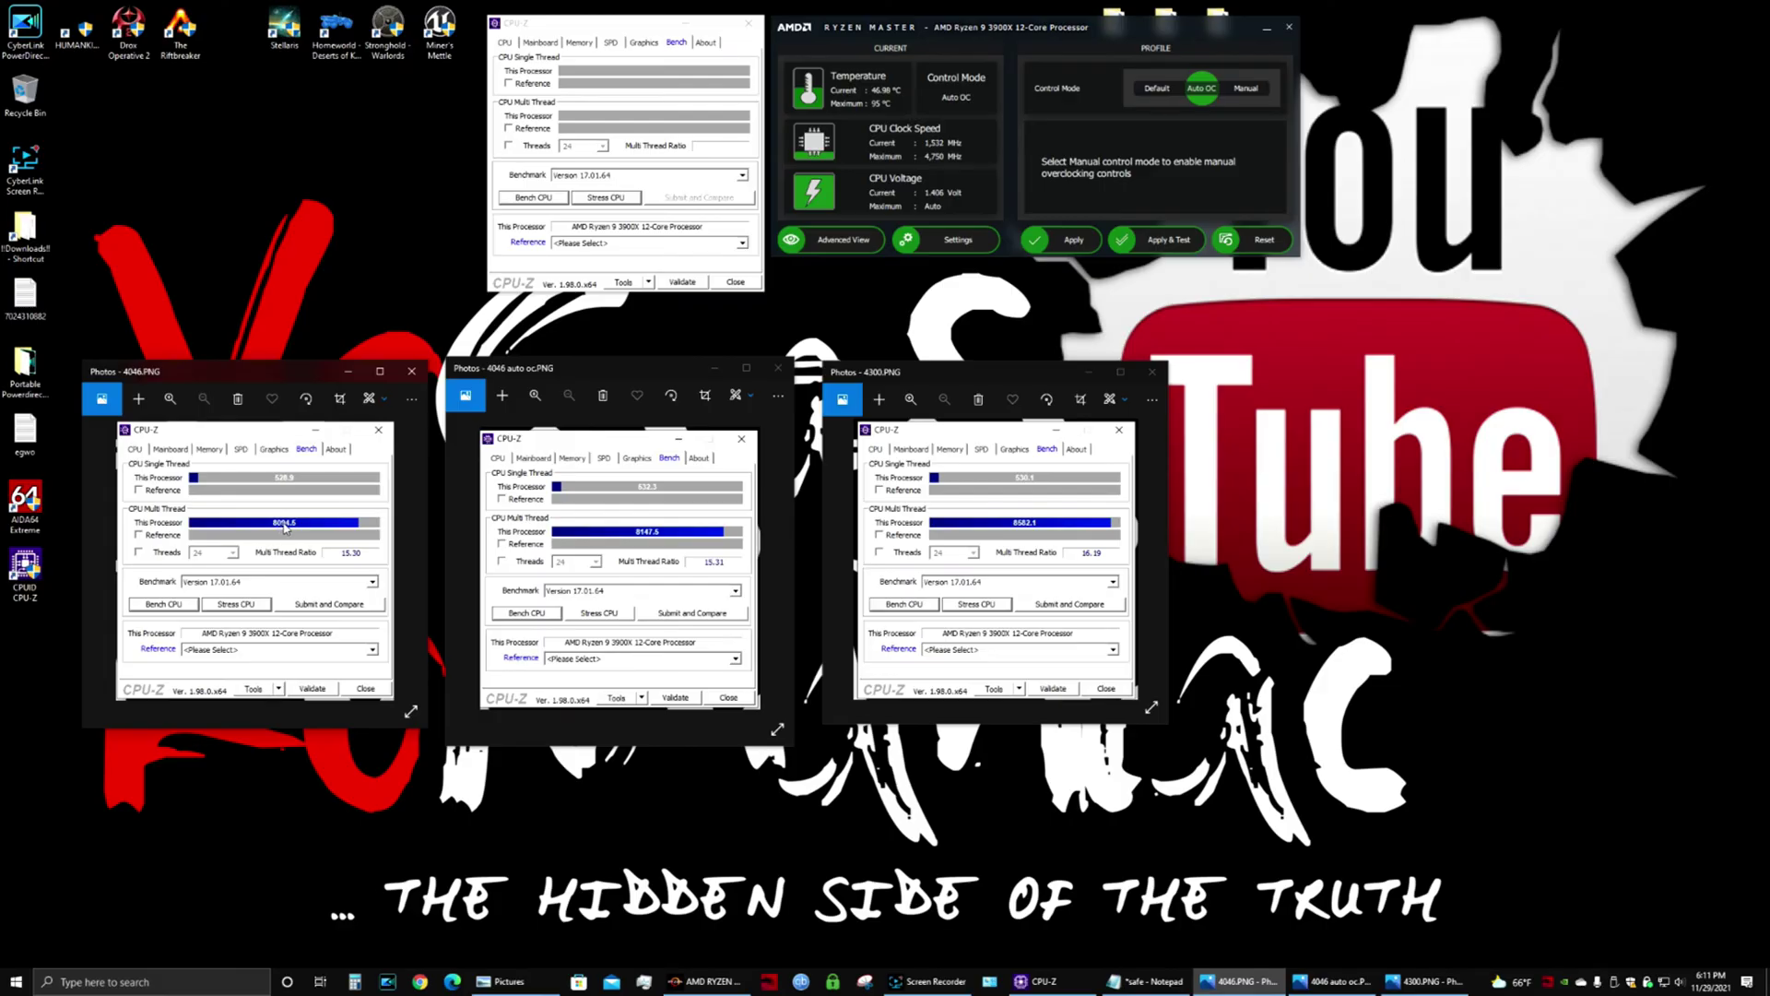
{"action": "left_click", "coordinate": [595, 373]}
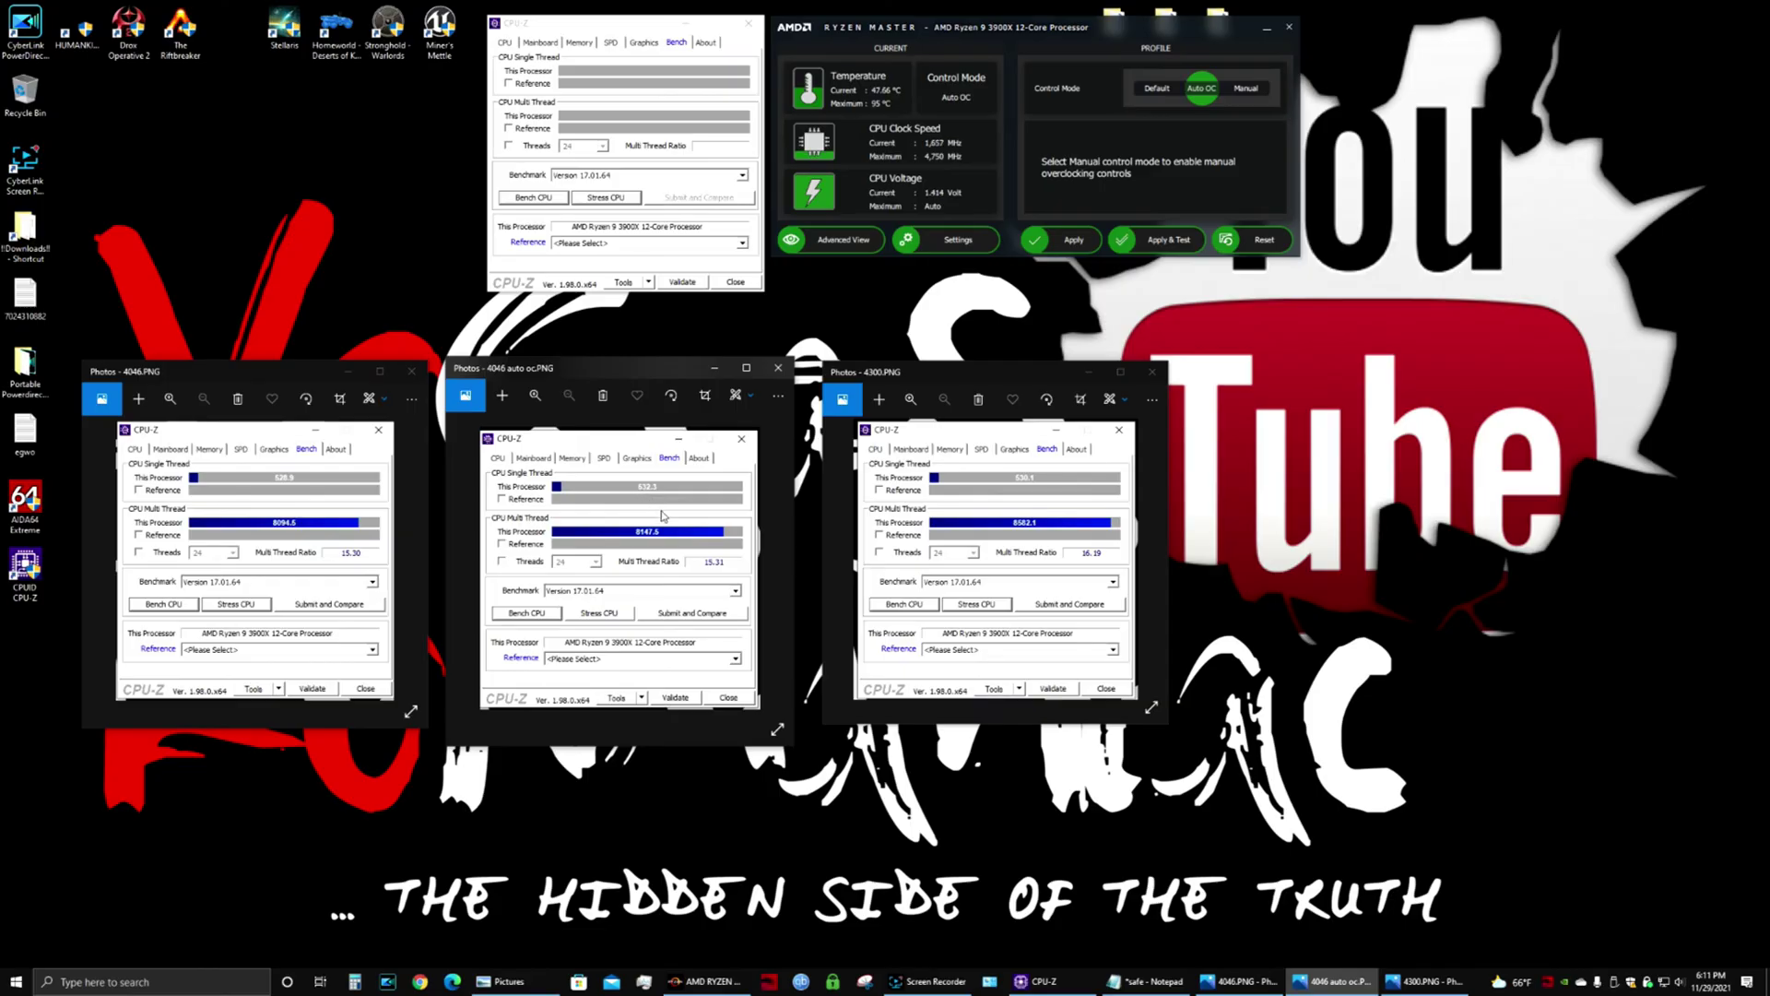
{"action": "left_click", "coordinate": [998, 375]}
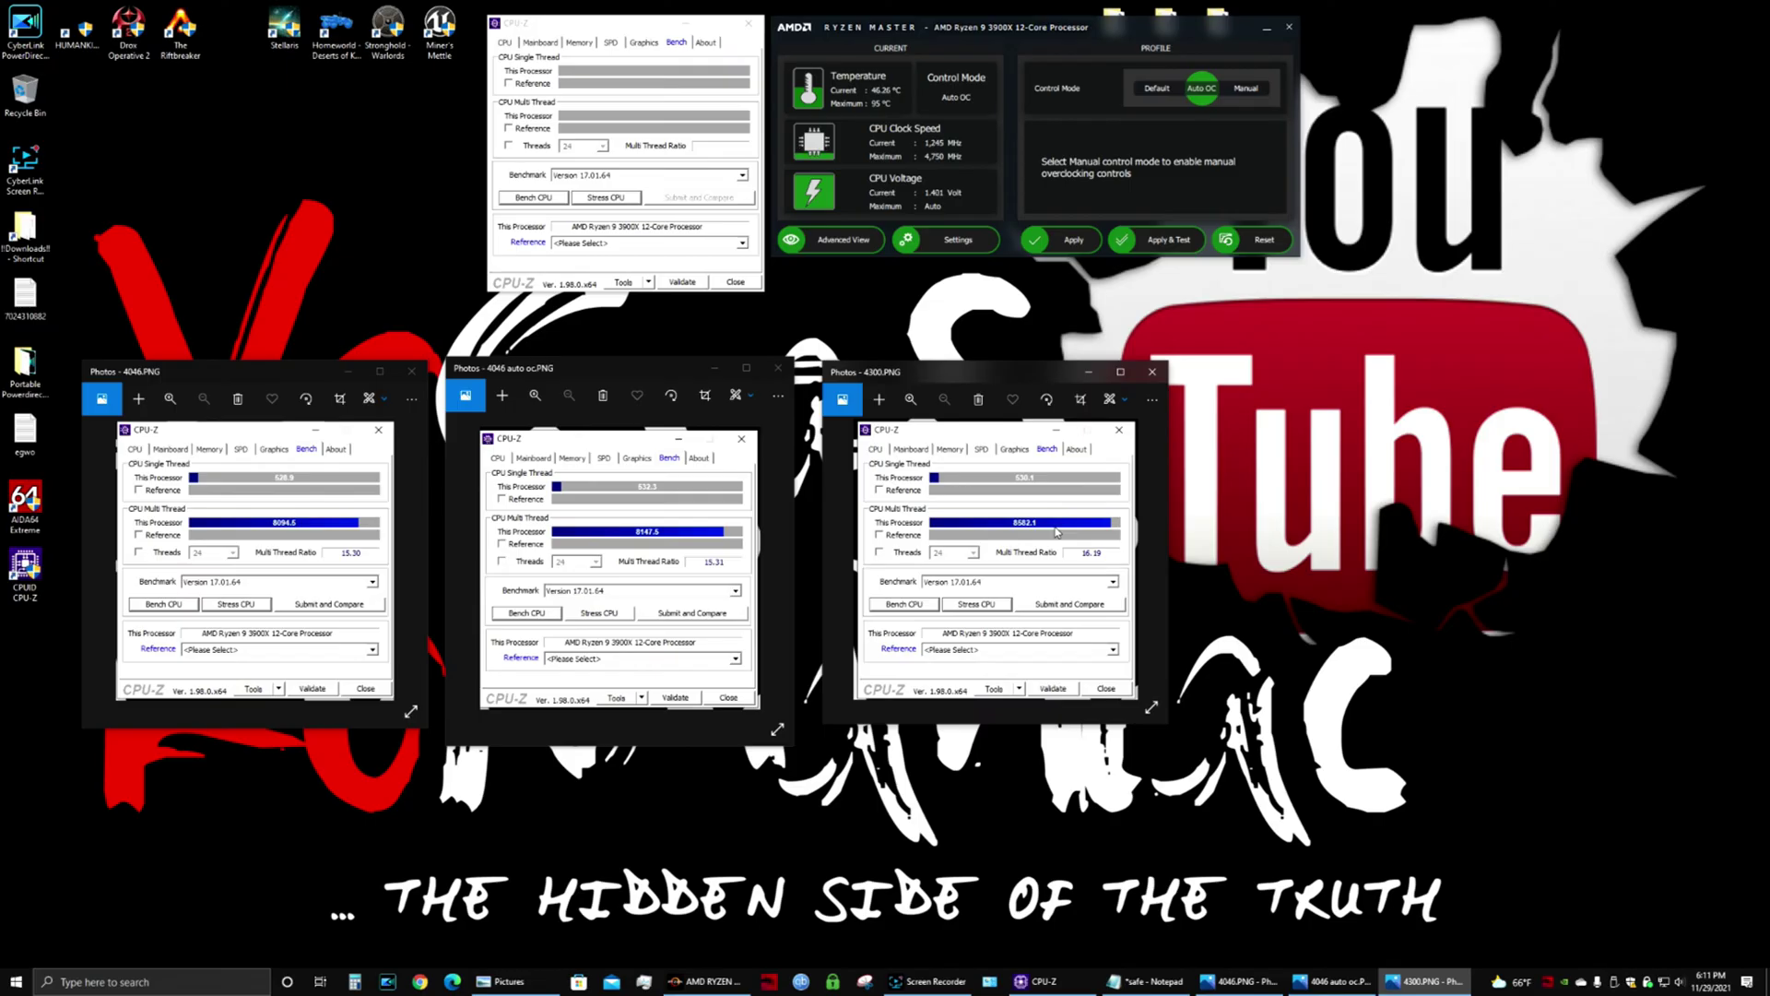
{"action": "left_click", "coordinate": [629, 372]}
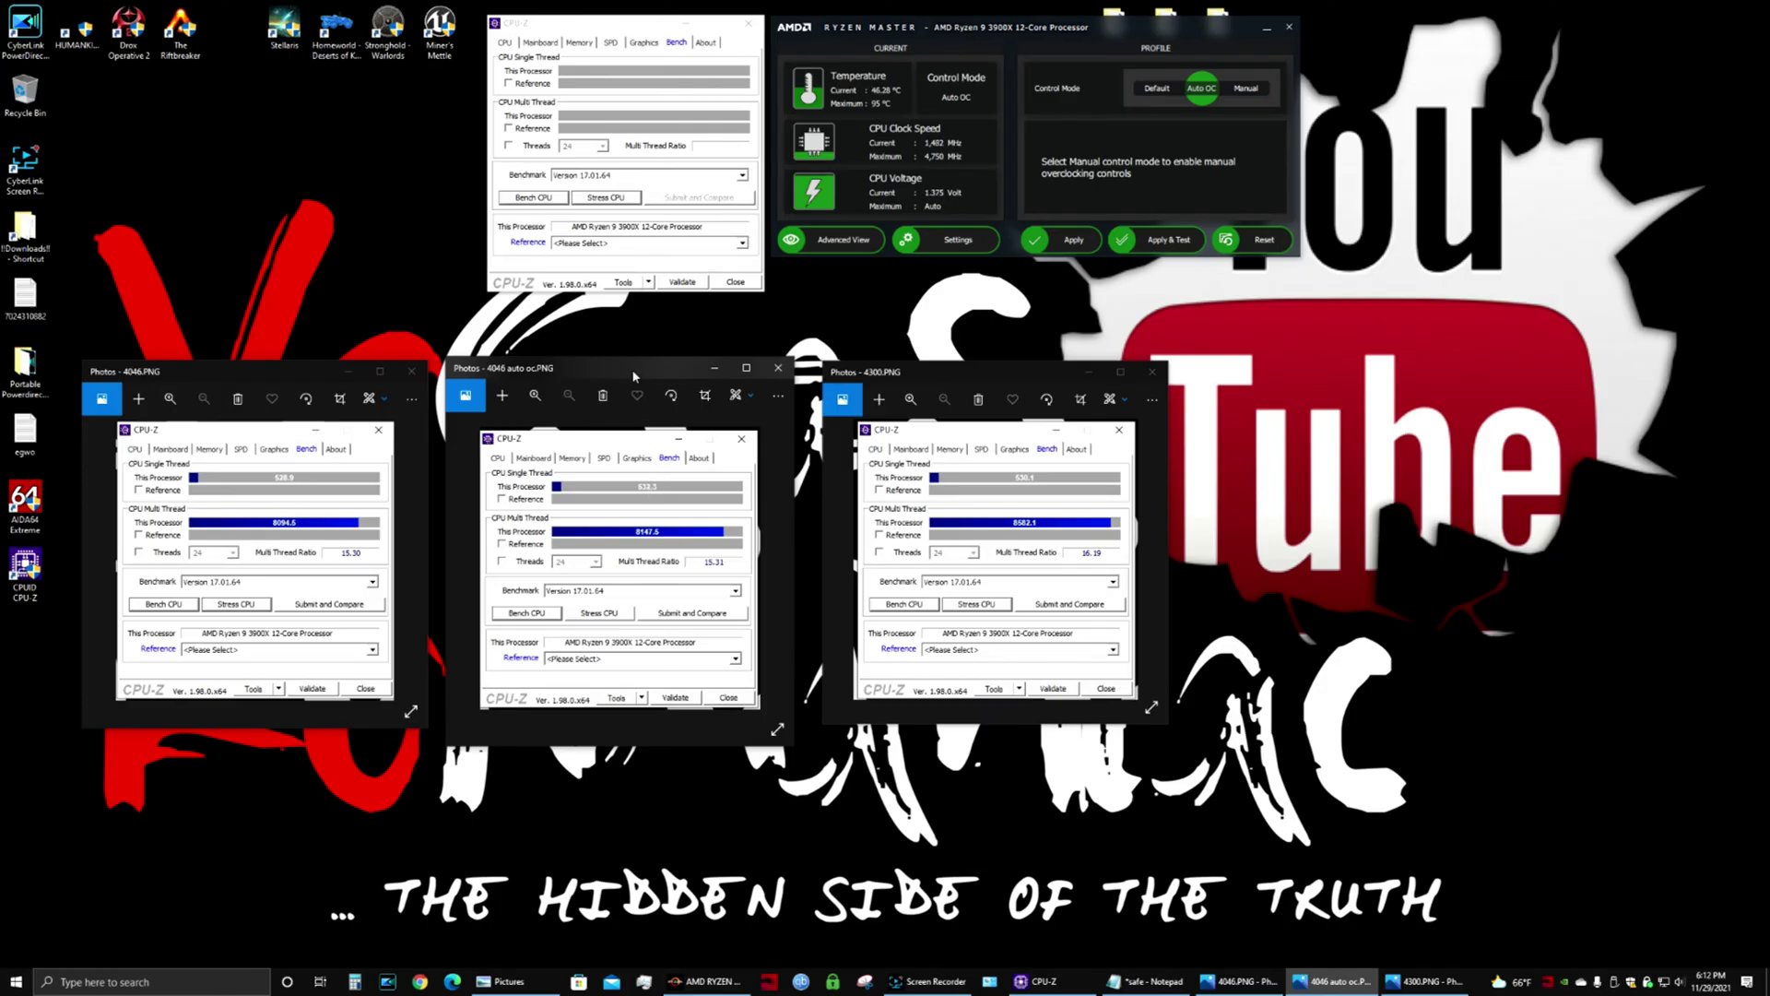
- Benchmark the CPU under Auto OC in CPU-Z (527.6 single, 8063.2 multi), then start the stress test
{"action": "left_click", "coordinate": [533, 198]}
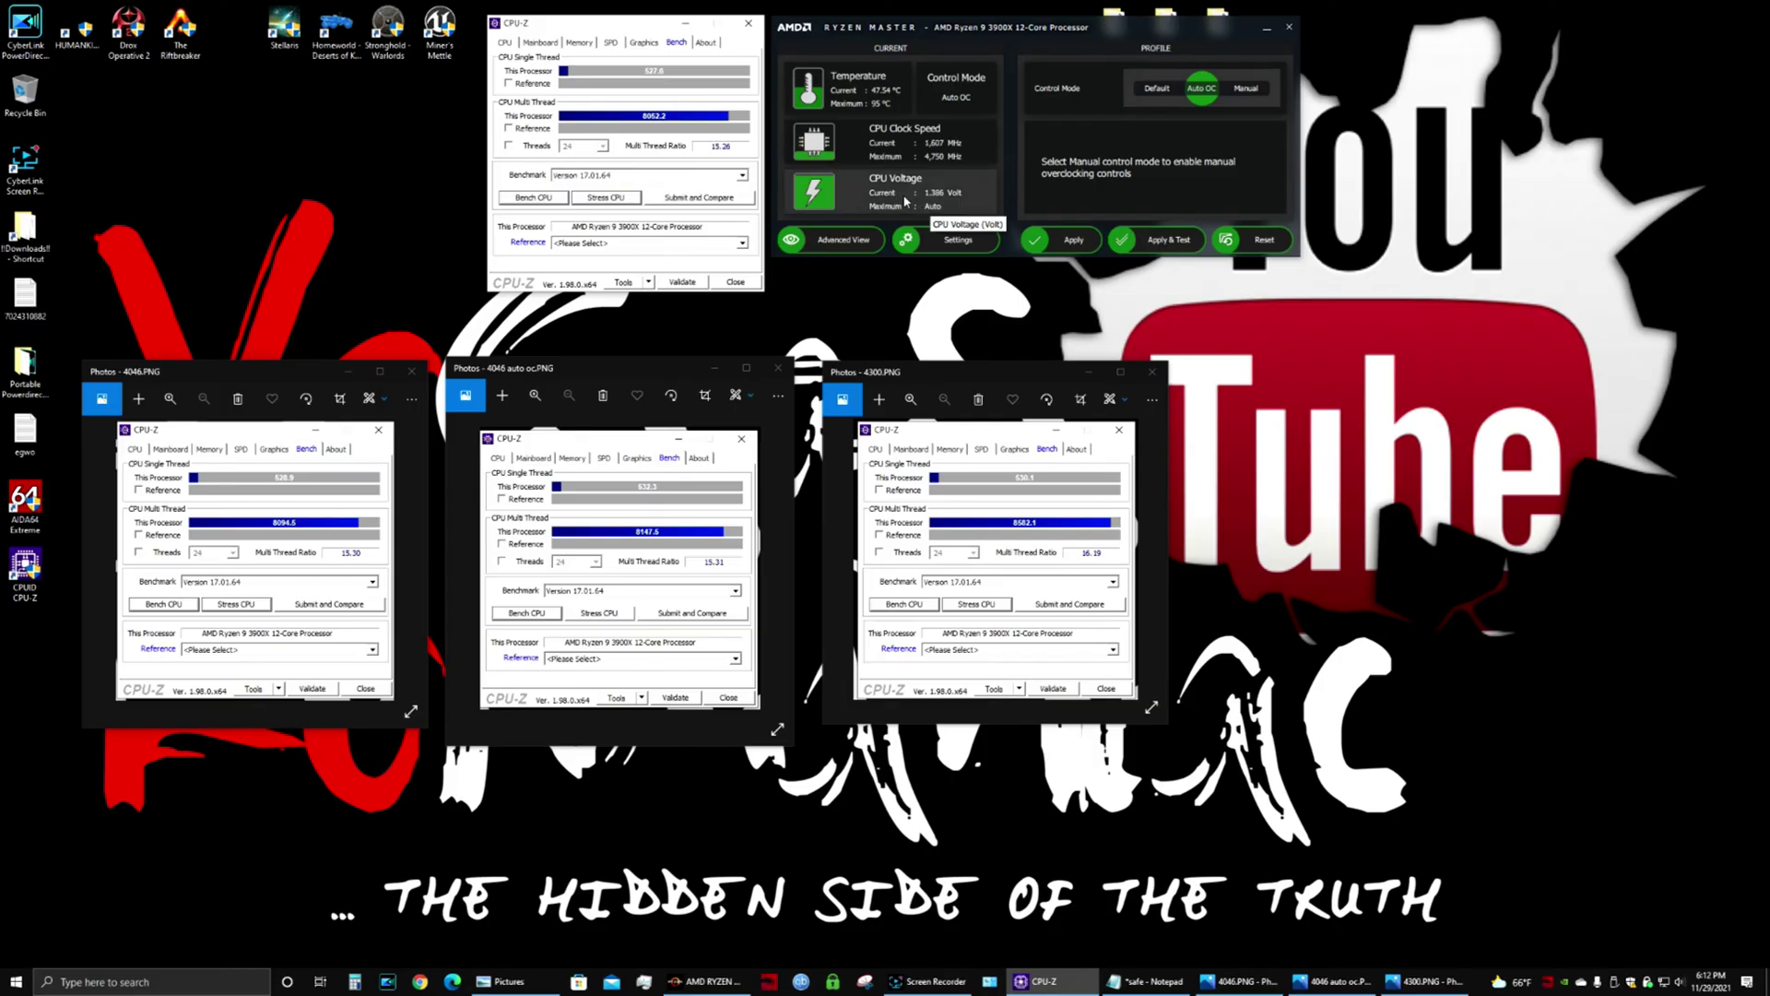
{"action": "key", "text": "space"}
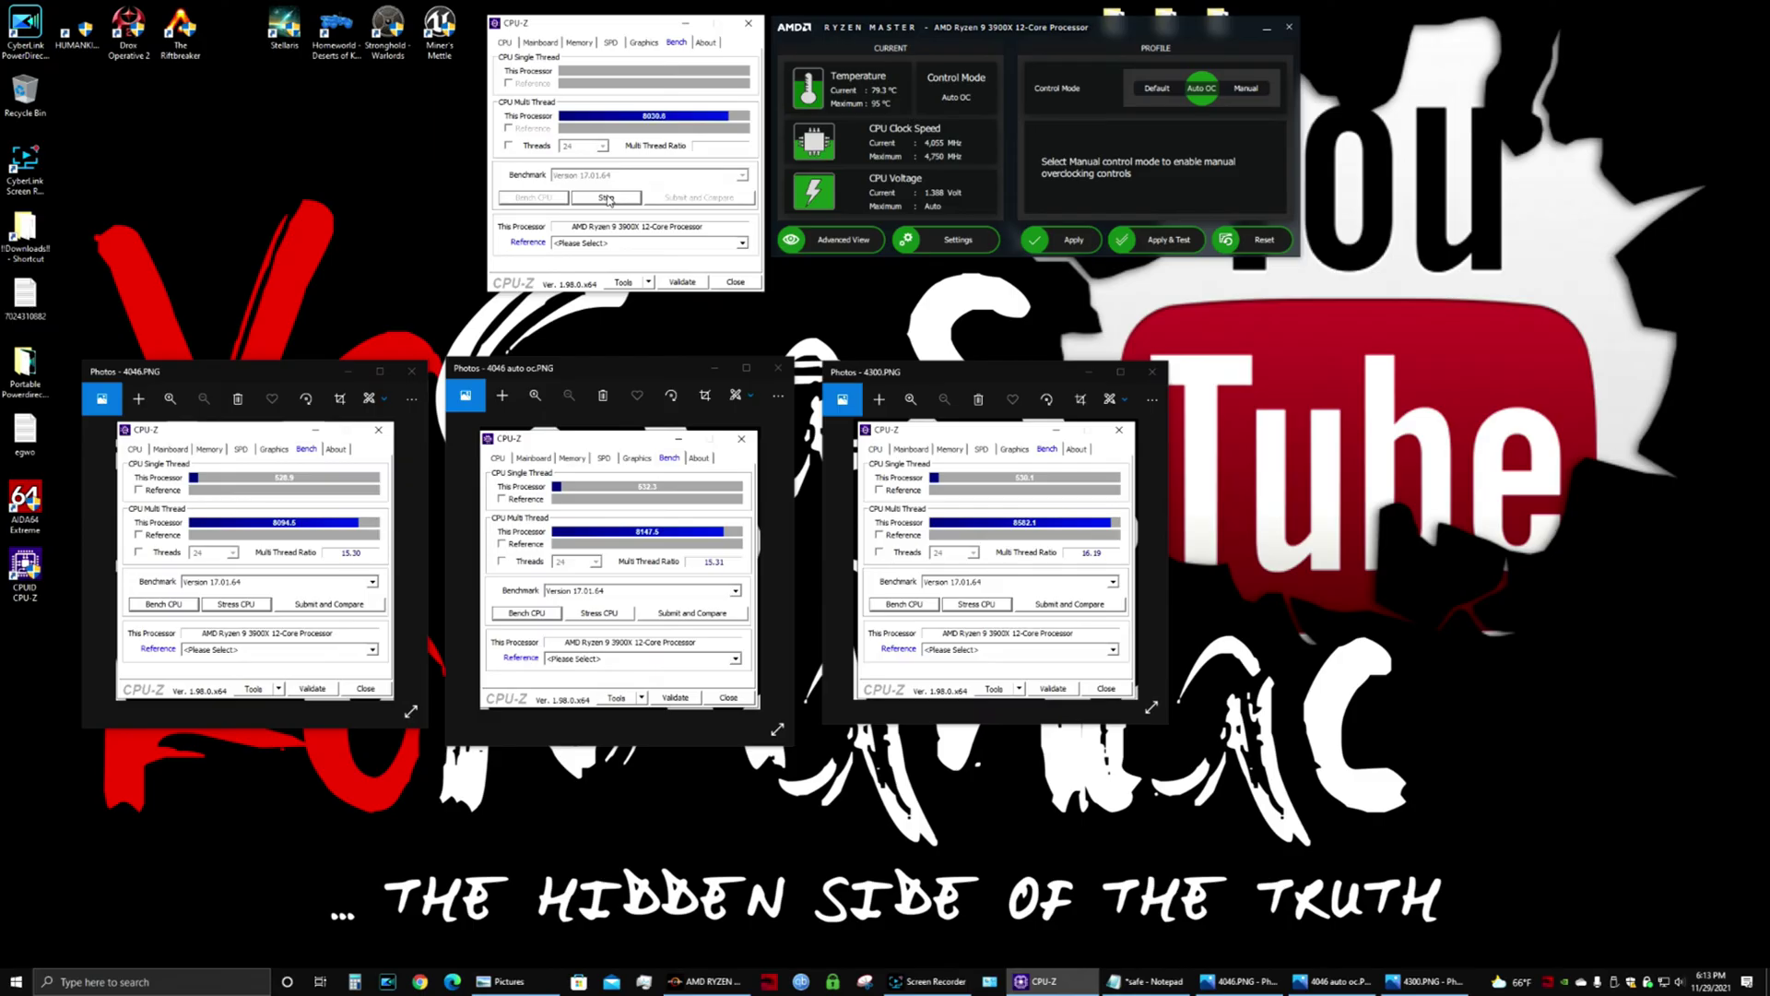
- Stop the CPU-Z stress test and bring the 4300.PNG screenshot forward
{"action": "left_click", "coordinate": [607, 198]}
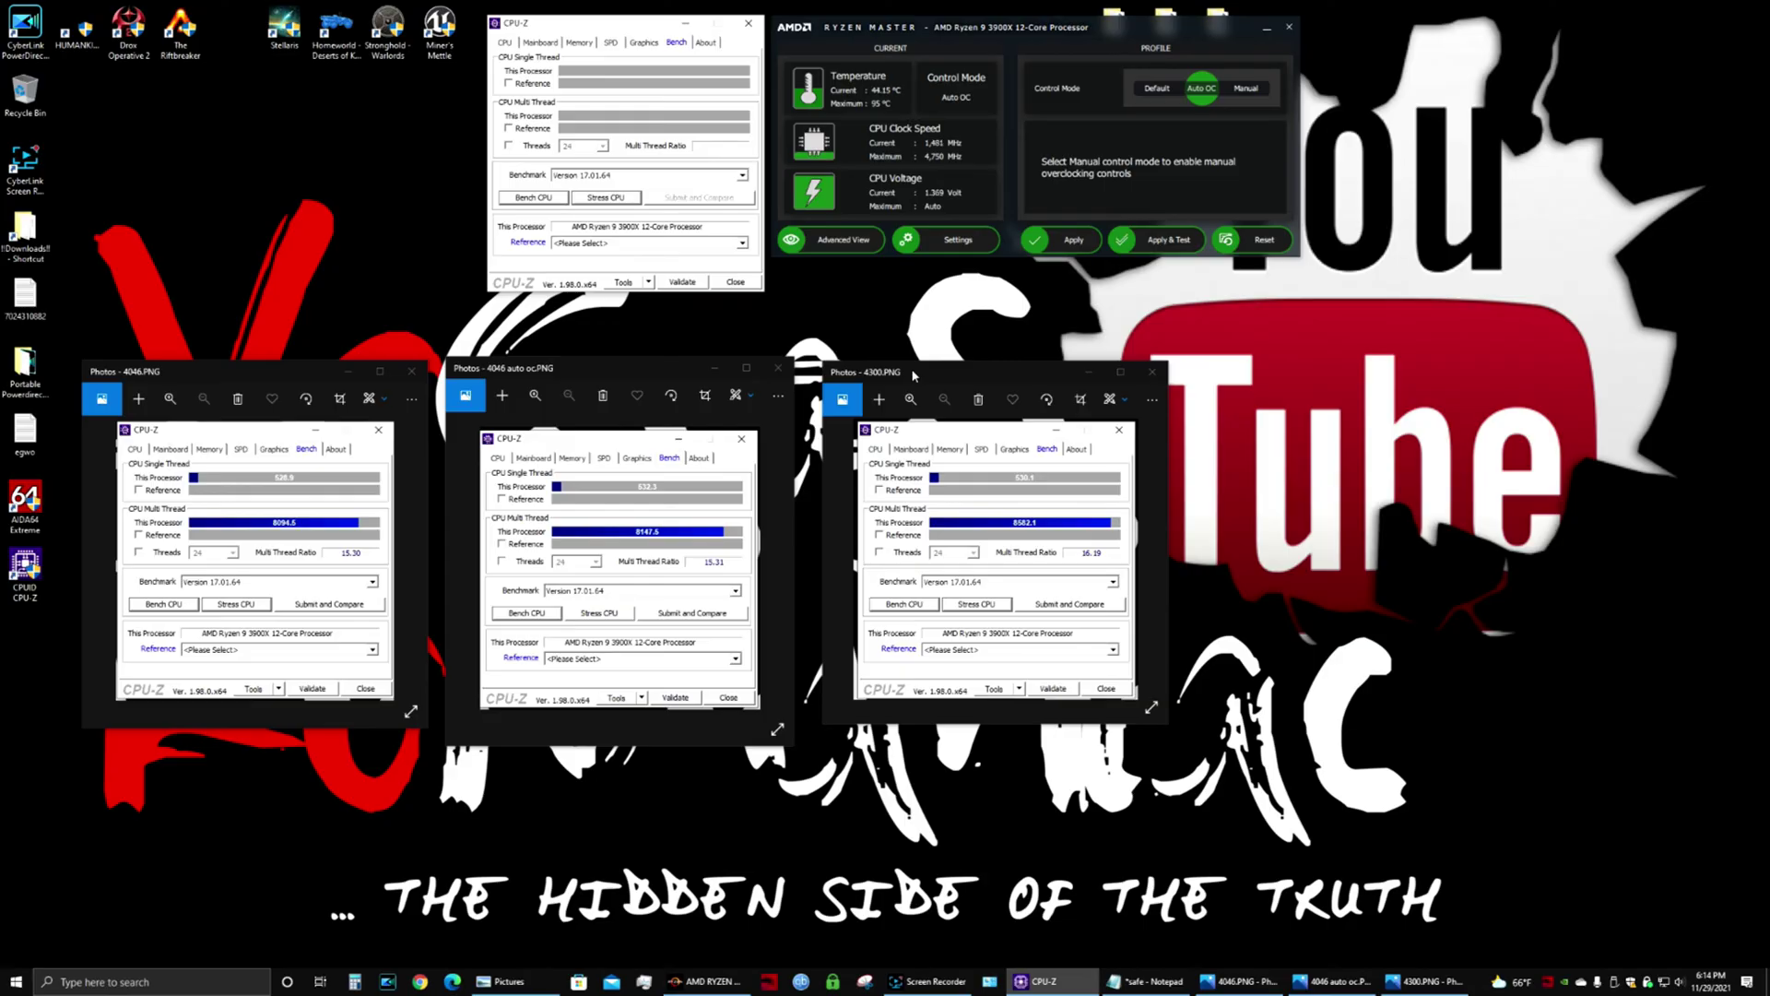
{"action": "left_click", "coordinate": [914, 375]}
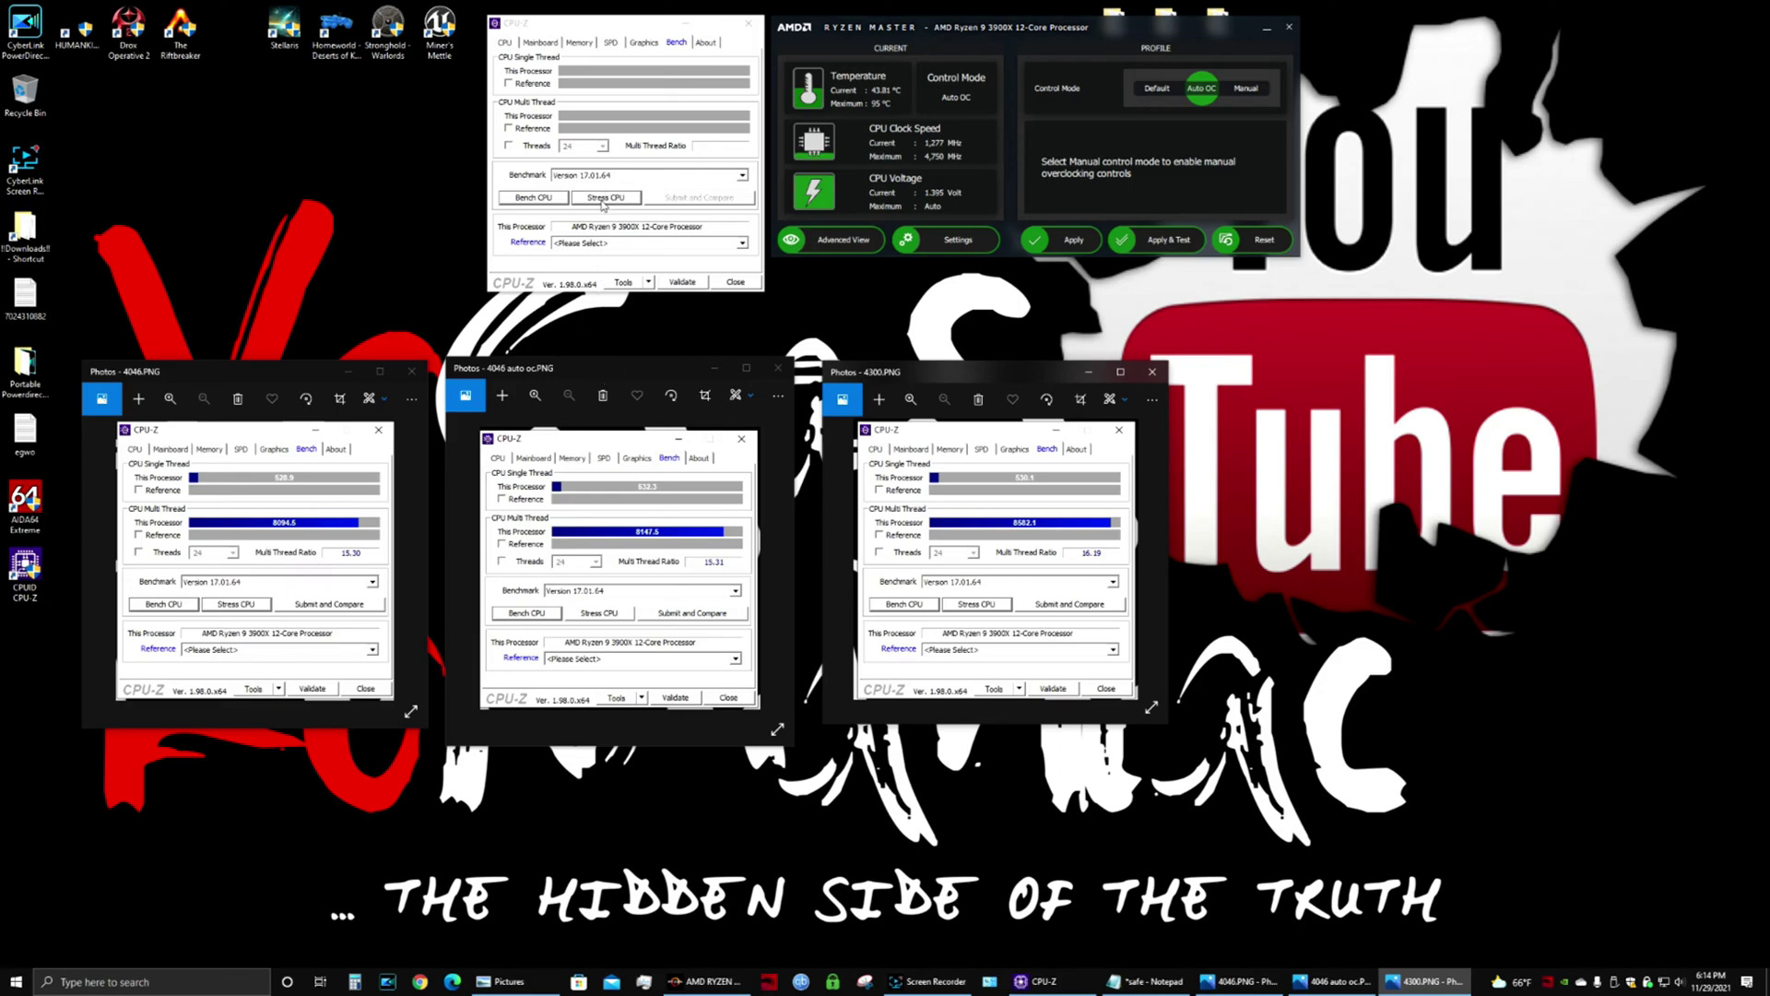
- Restart the CPU-Z stress test, reading about 8029 multi-thread at roughly 4,052 MHz
{"action": "left_click", "coordinate": [604, 199]}
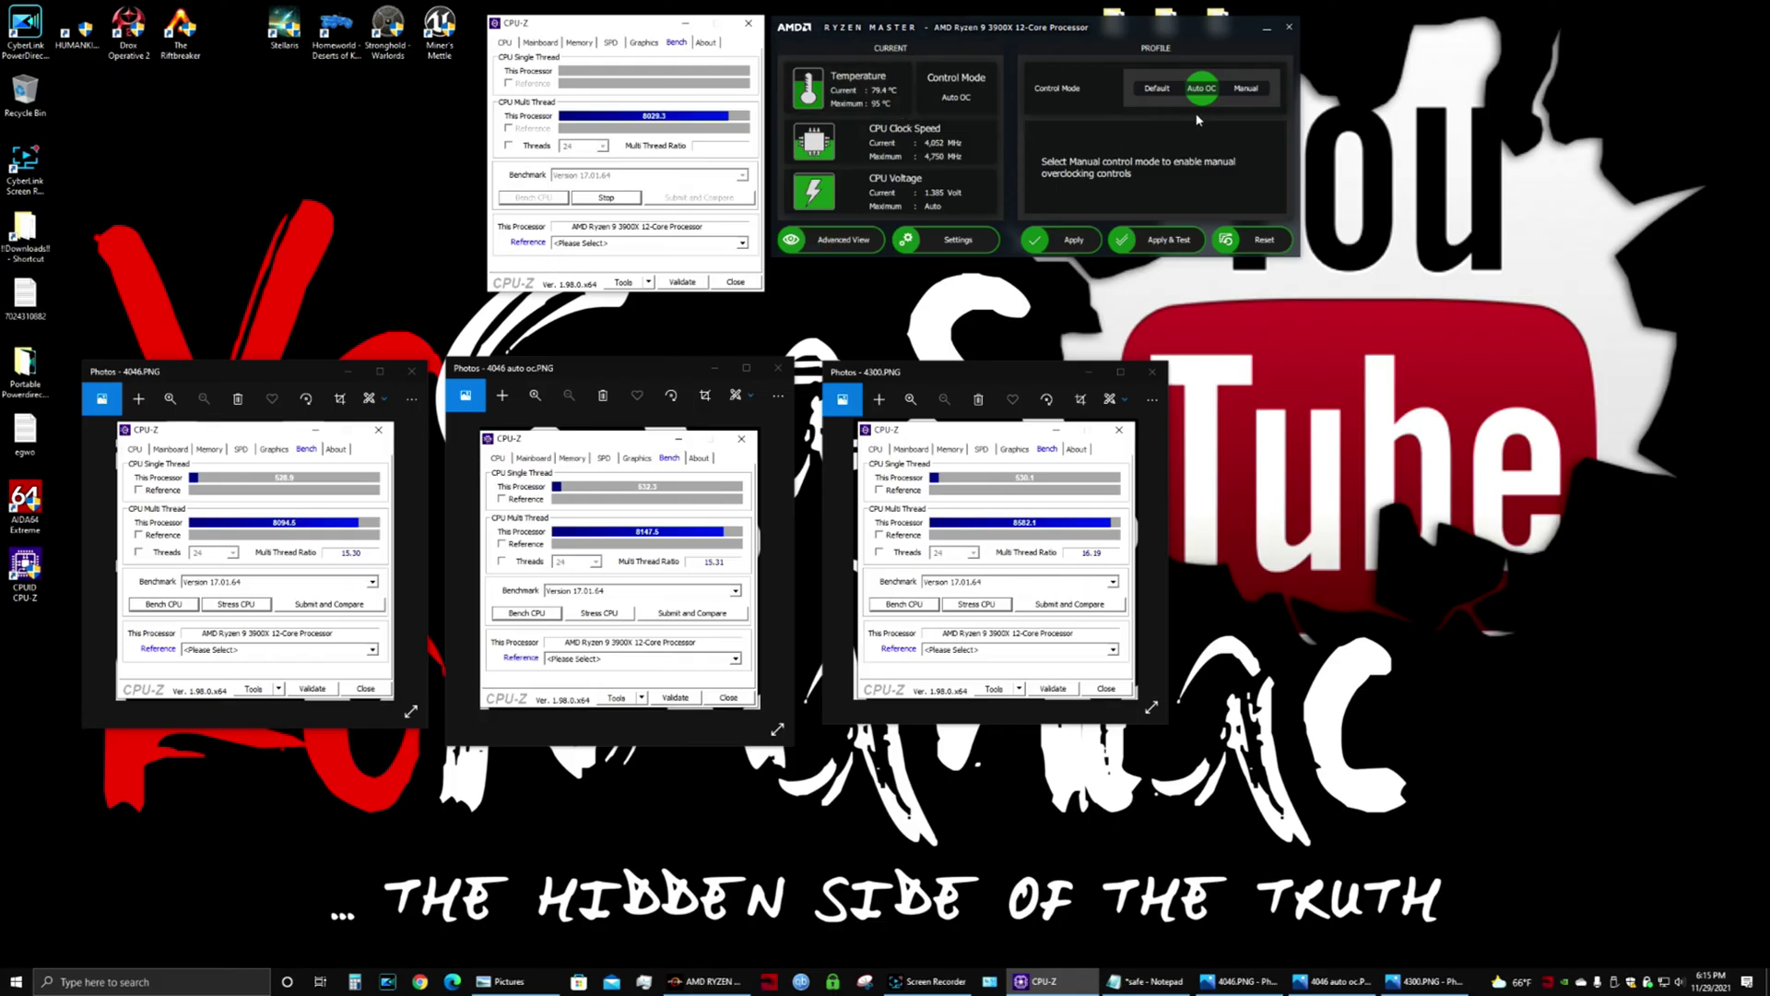
- Apply a Manual Ryzen Master profile of 4300 MHz at 1.35625 V, confirming the restart prompt
{"action": "left_click", "coordinate": [1246, 89]}
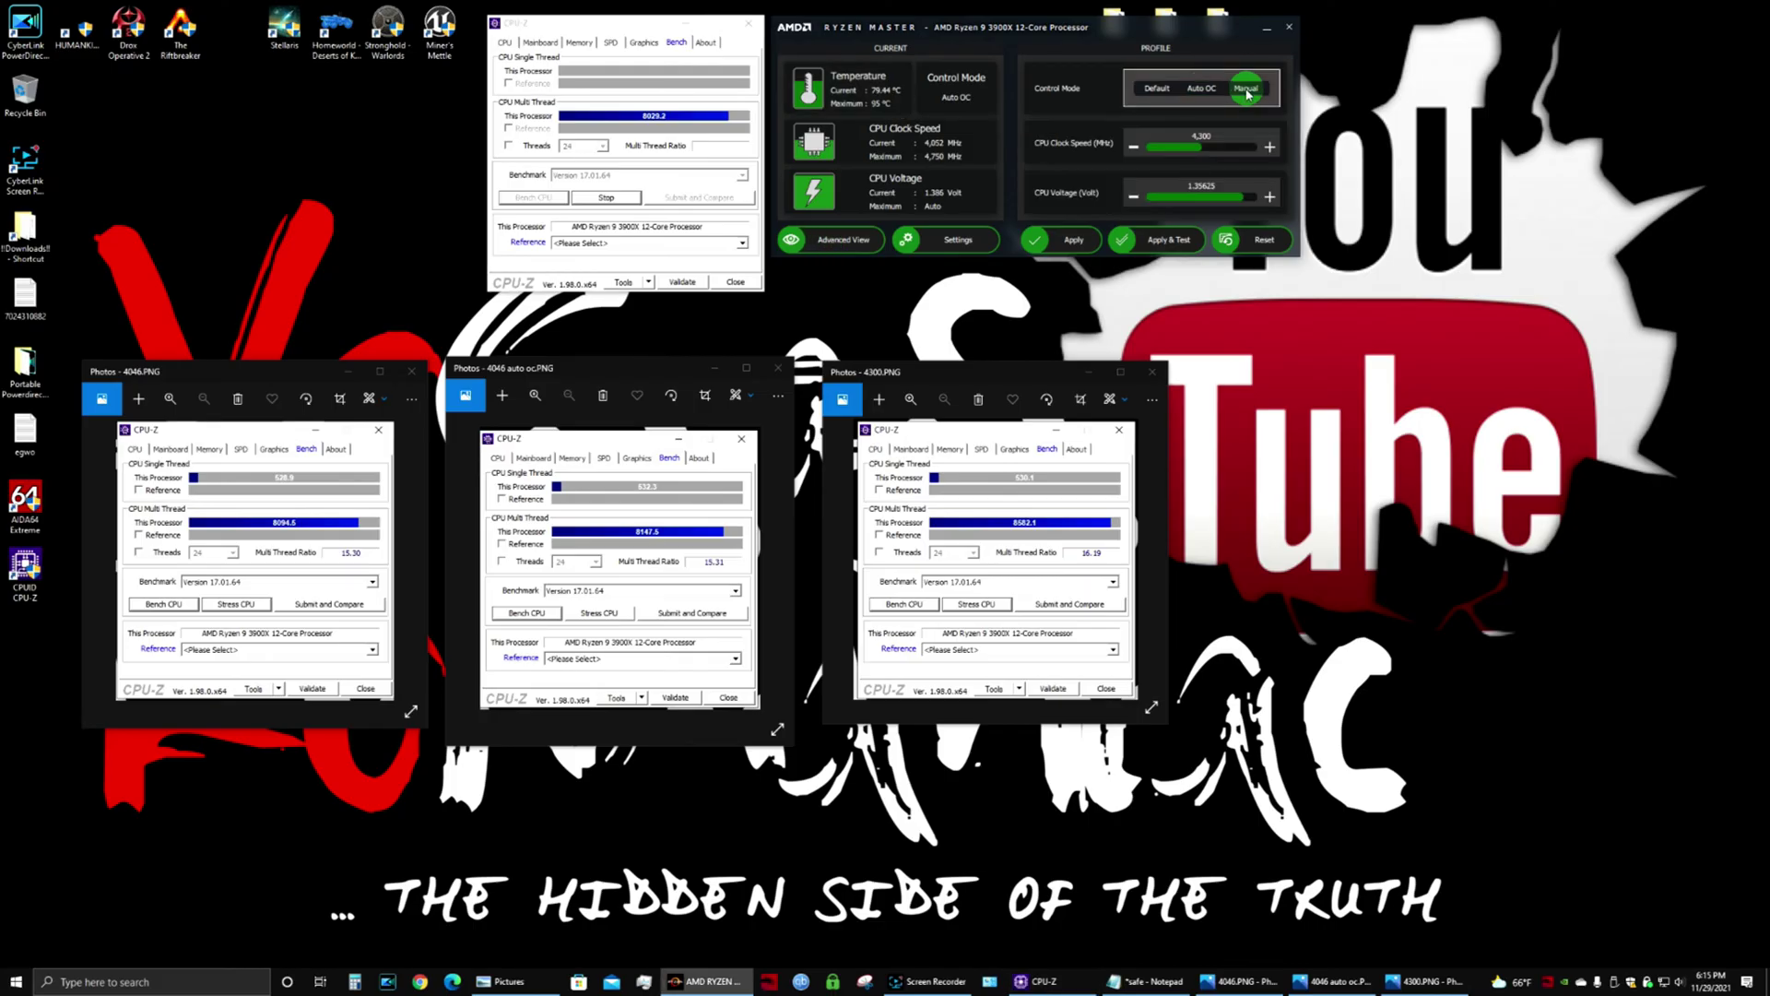
{"action": "left_click", "coordinate": [1167, 240]}
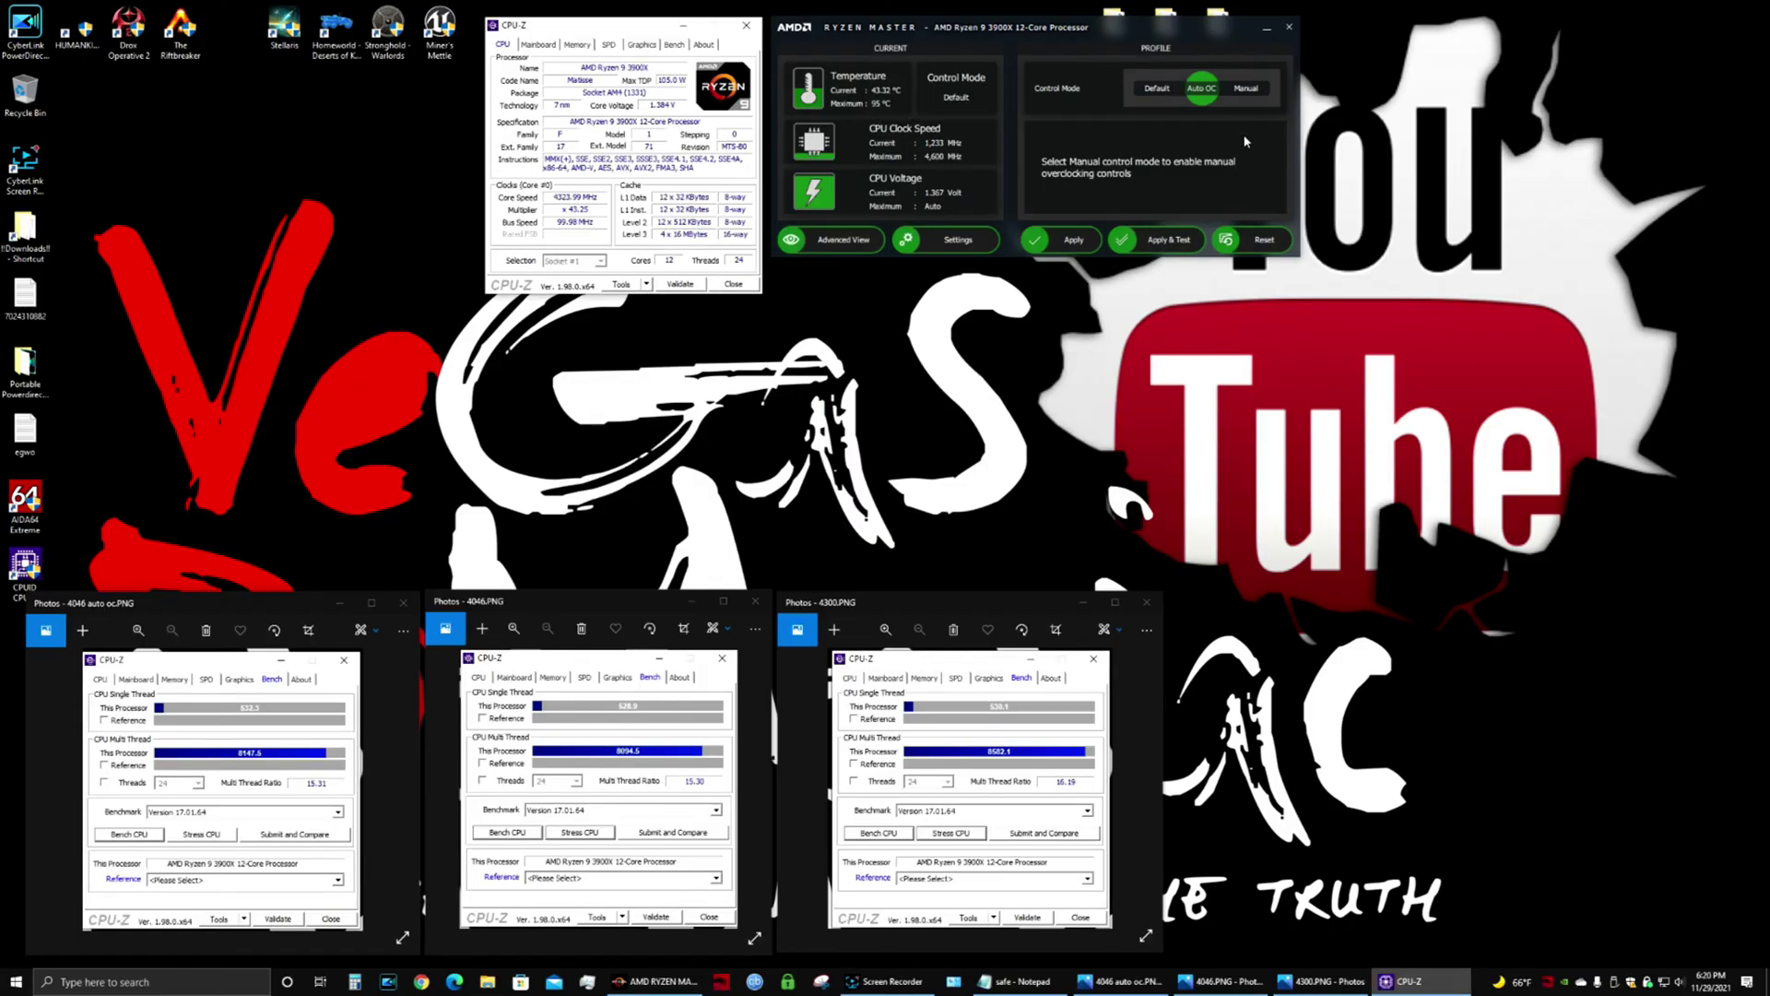
{"action": "left_click", "coordinate": [1246, 88]}
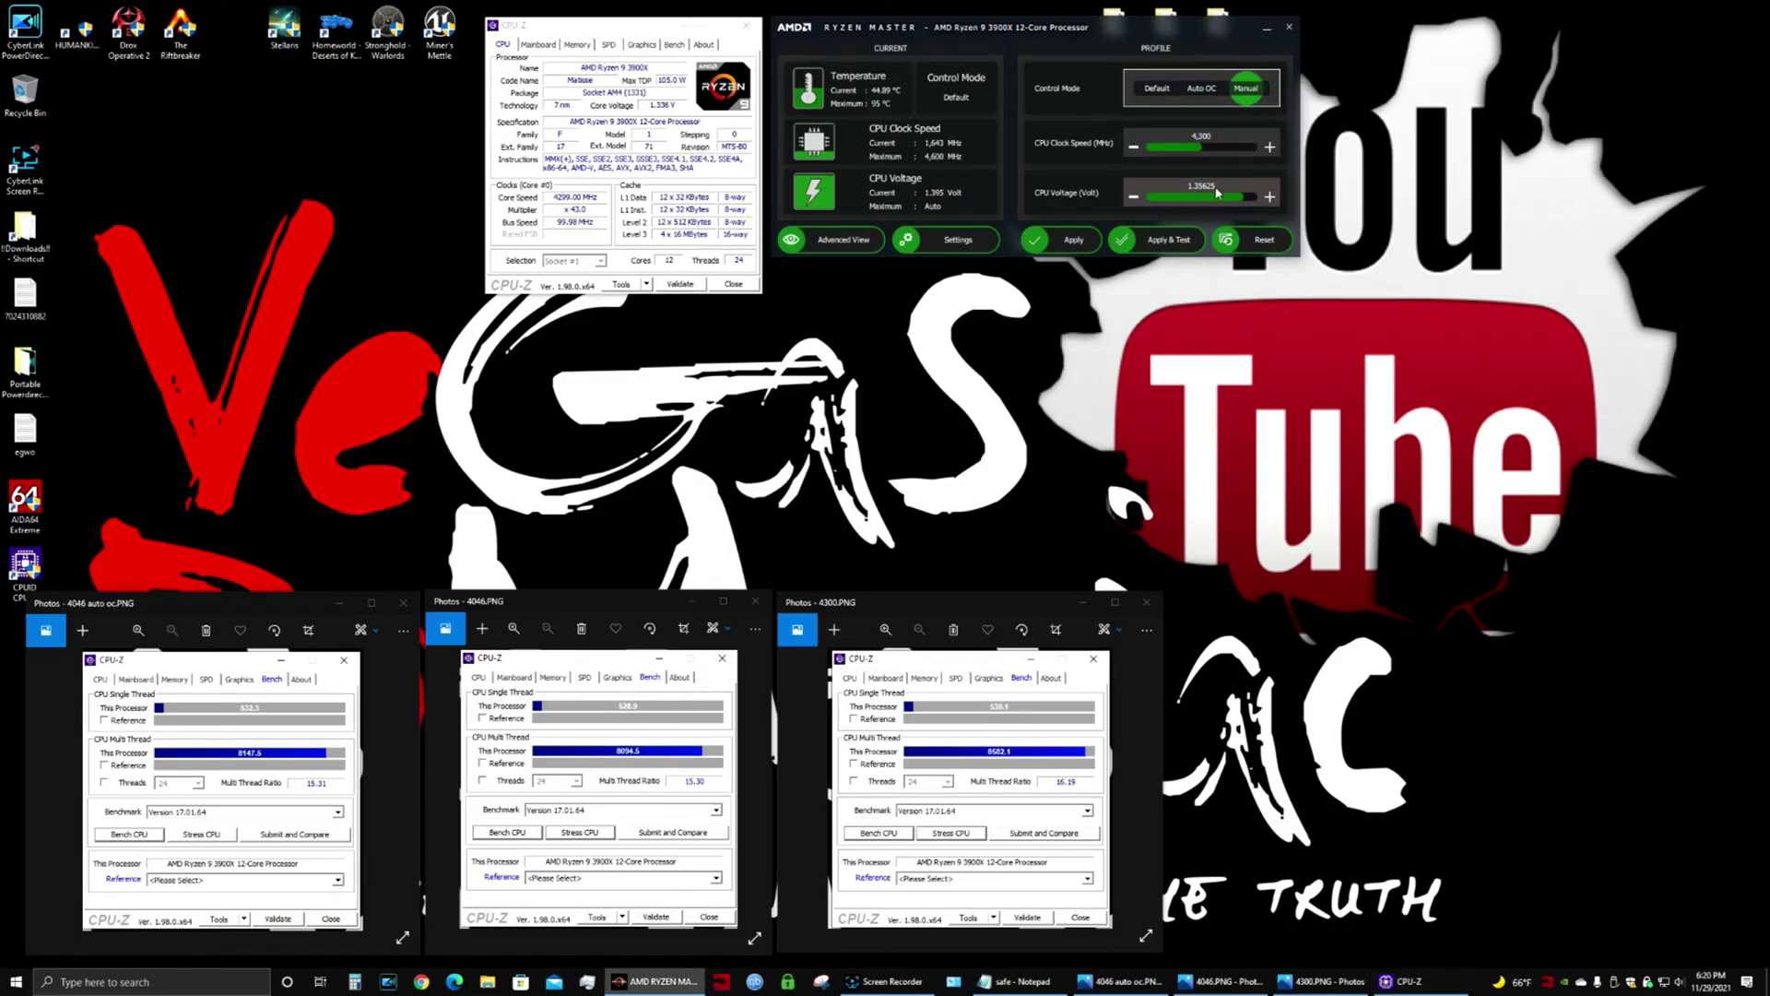
{"action": "left_click", "coordinate": [1073, 242]}
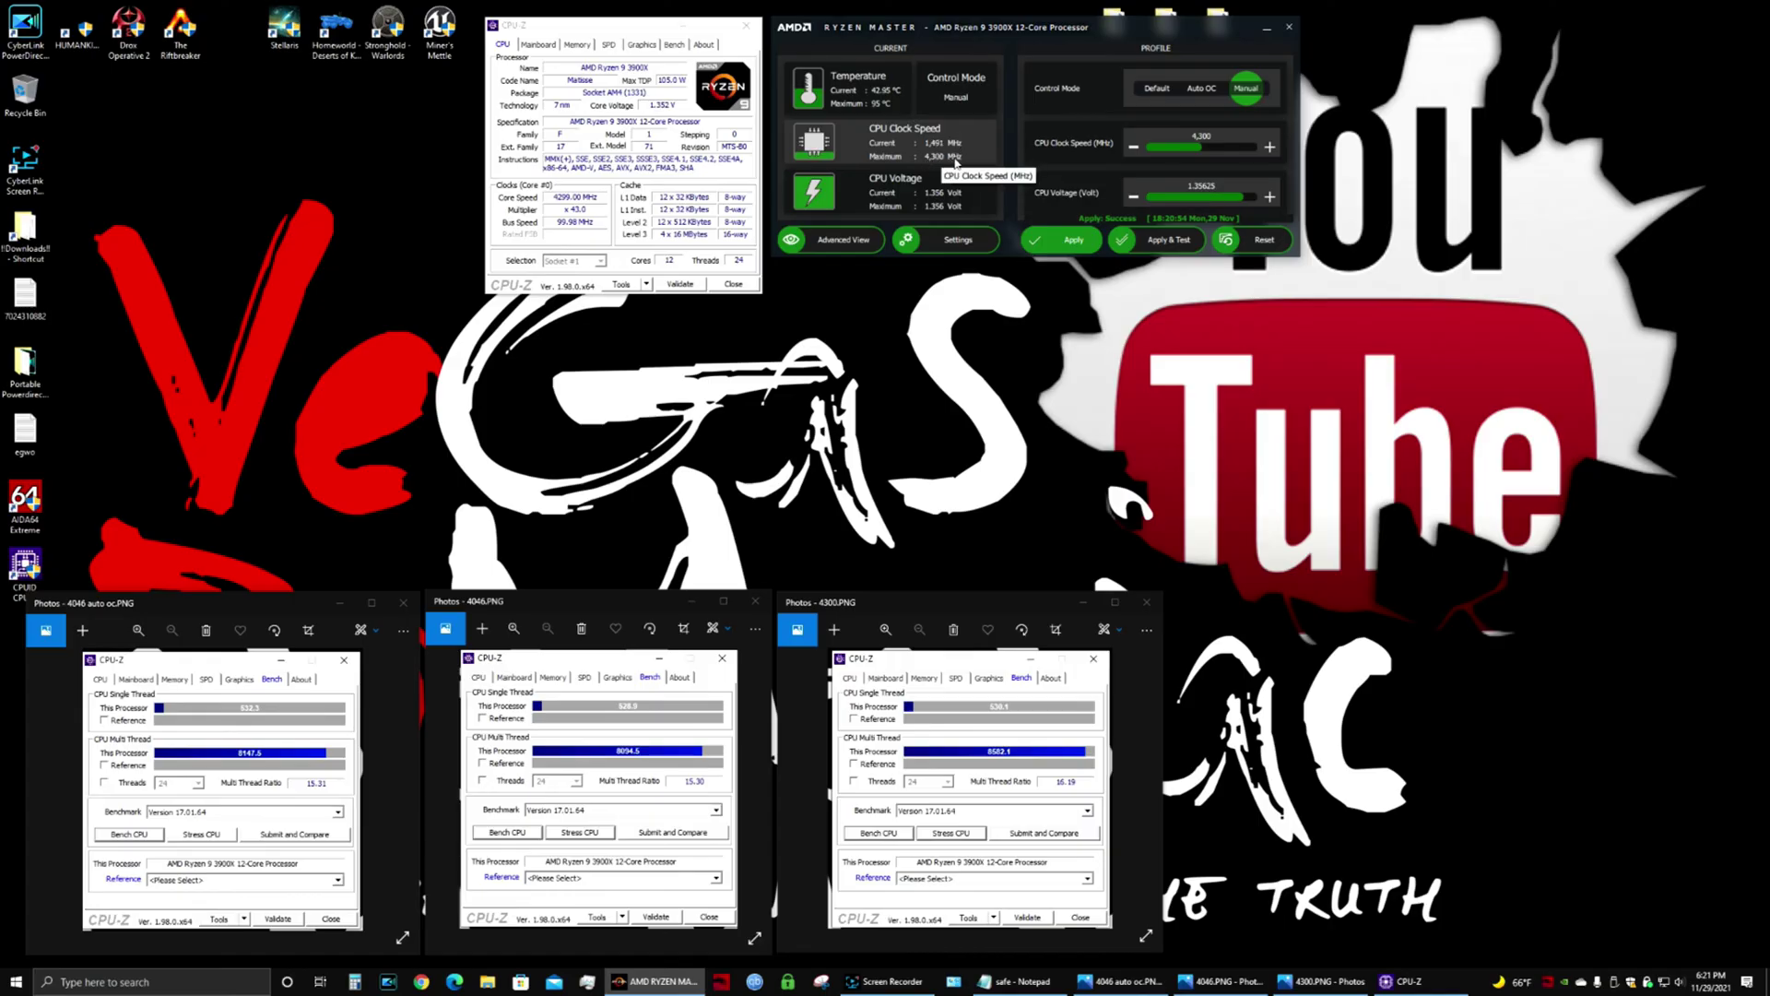
- Stress-test the CPU from CPU-Z's Bench page at 4300 MHz, then stop it
{"action": "left_click", "coordinate": [674, 44]}
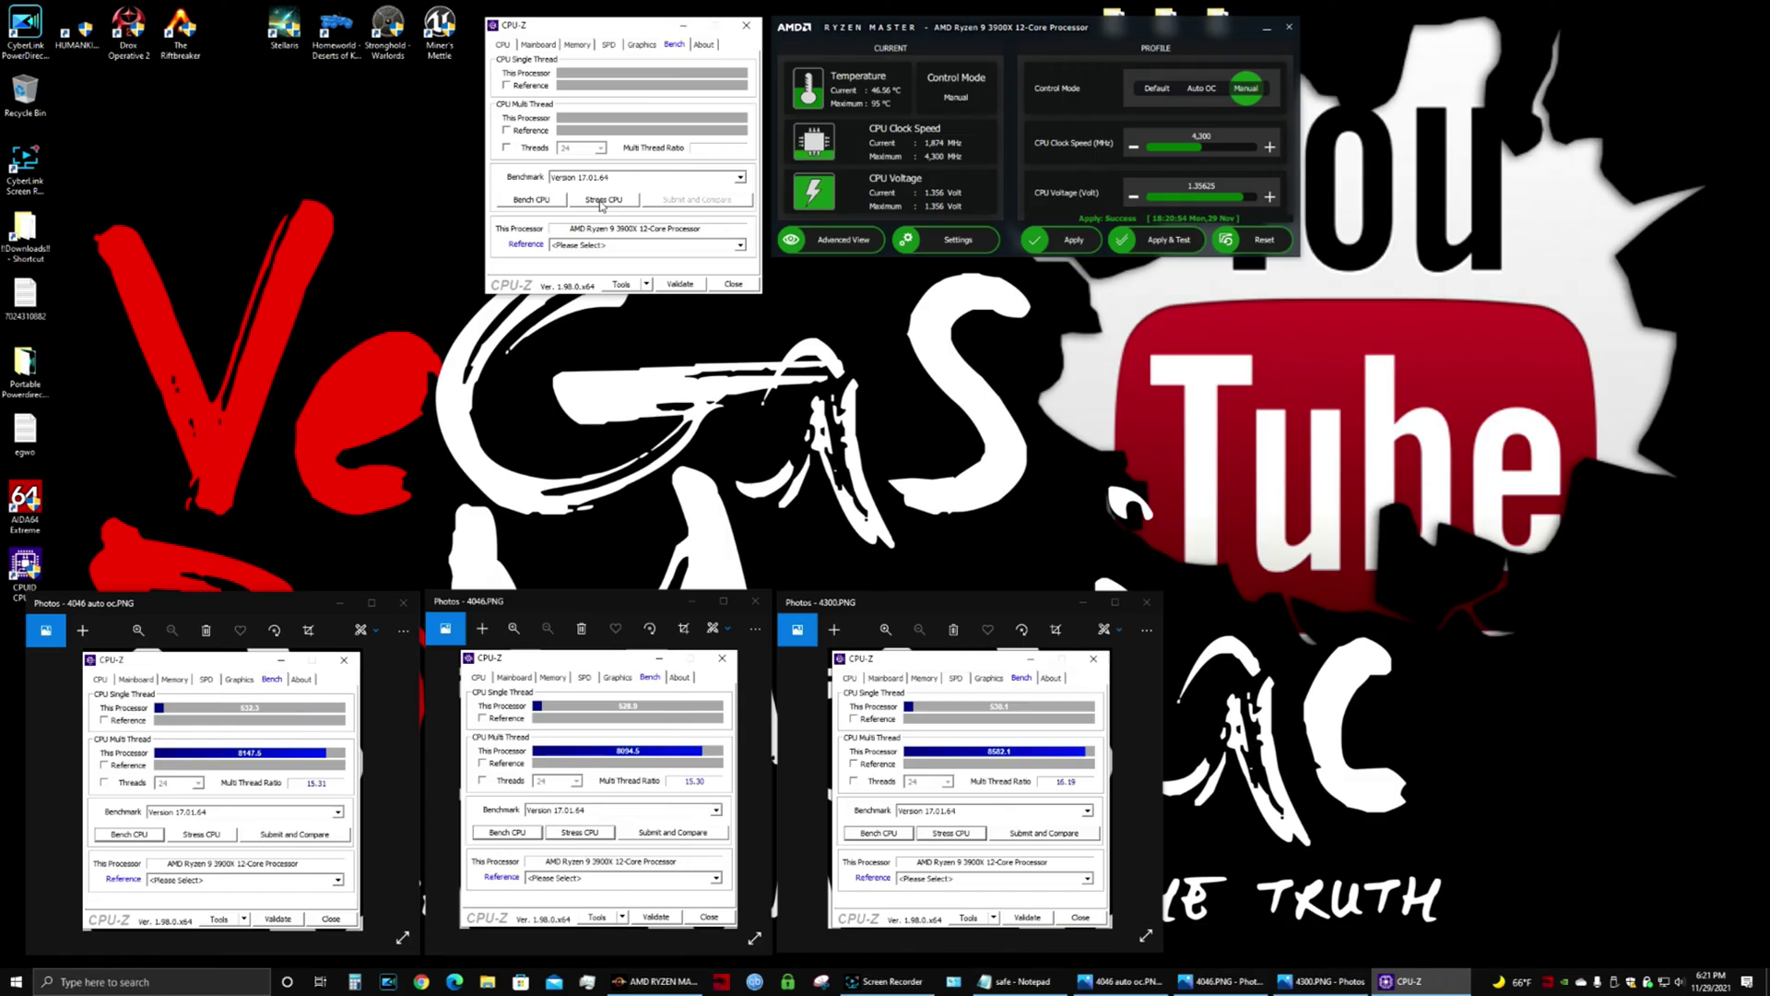
{"action": "left_click", "coordinate": [601, 201]}
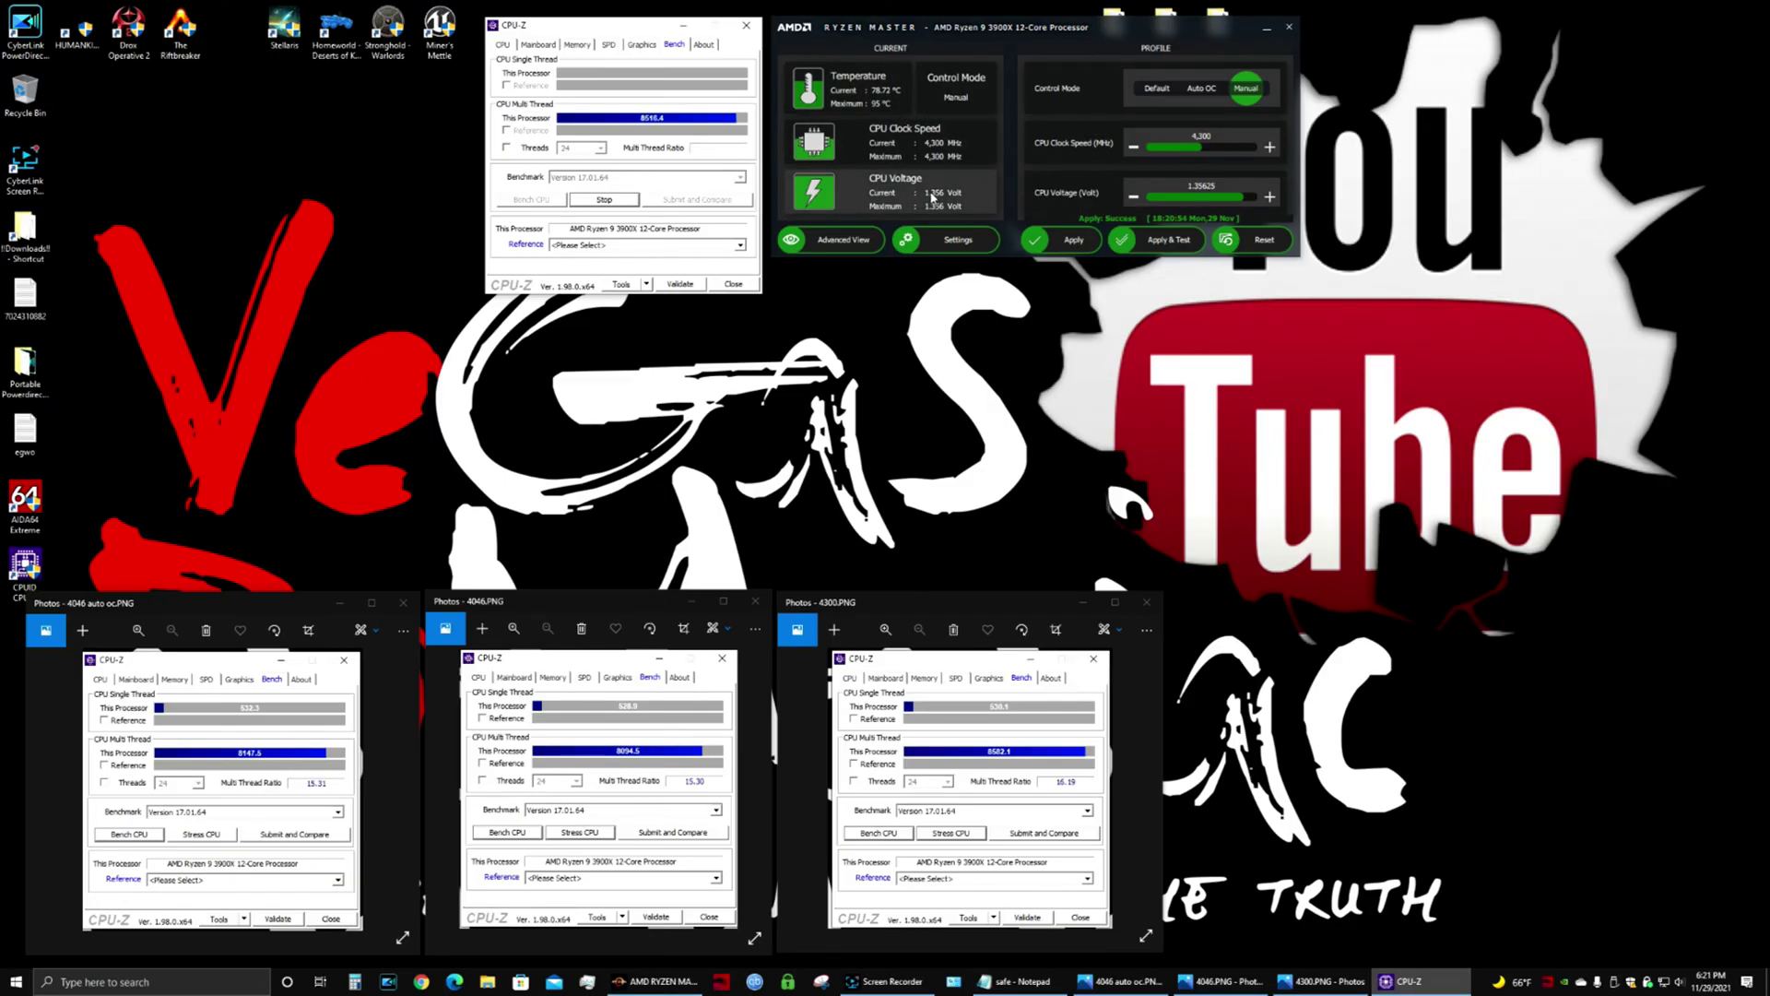
{"action": "left_click", "coordinate": [604, 199]}
- Benchmark the 4300 MHz overclock (530.1 single, 8527.9 multi) and bring 4300.PNG forward
{"action": "left_click", "coordinate": [532, 200]}
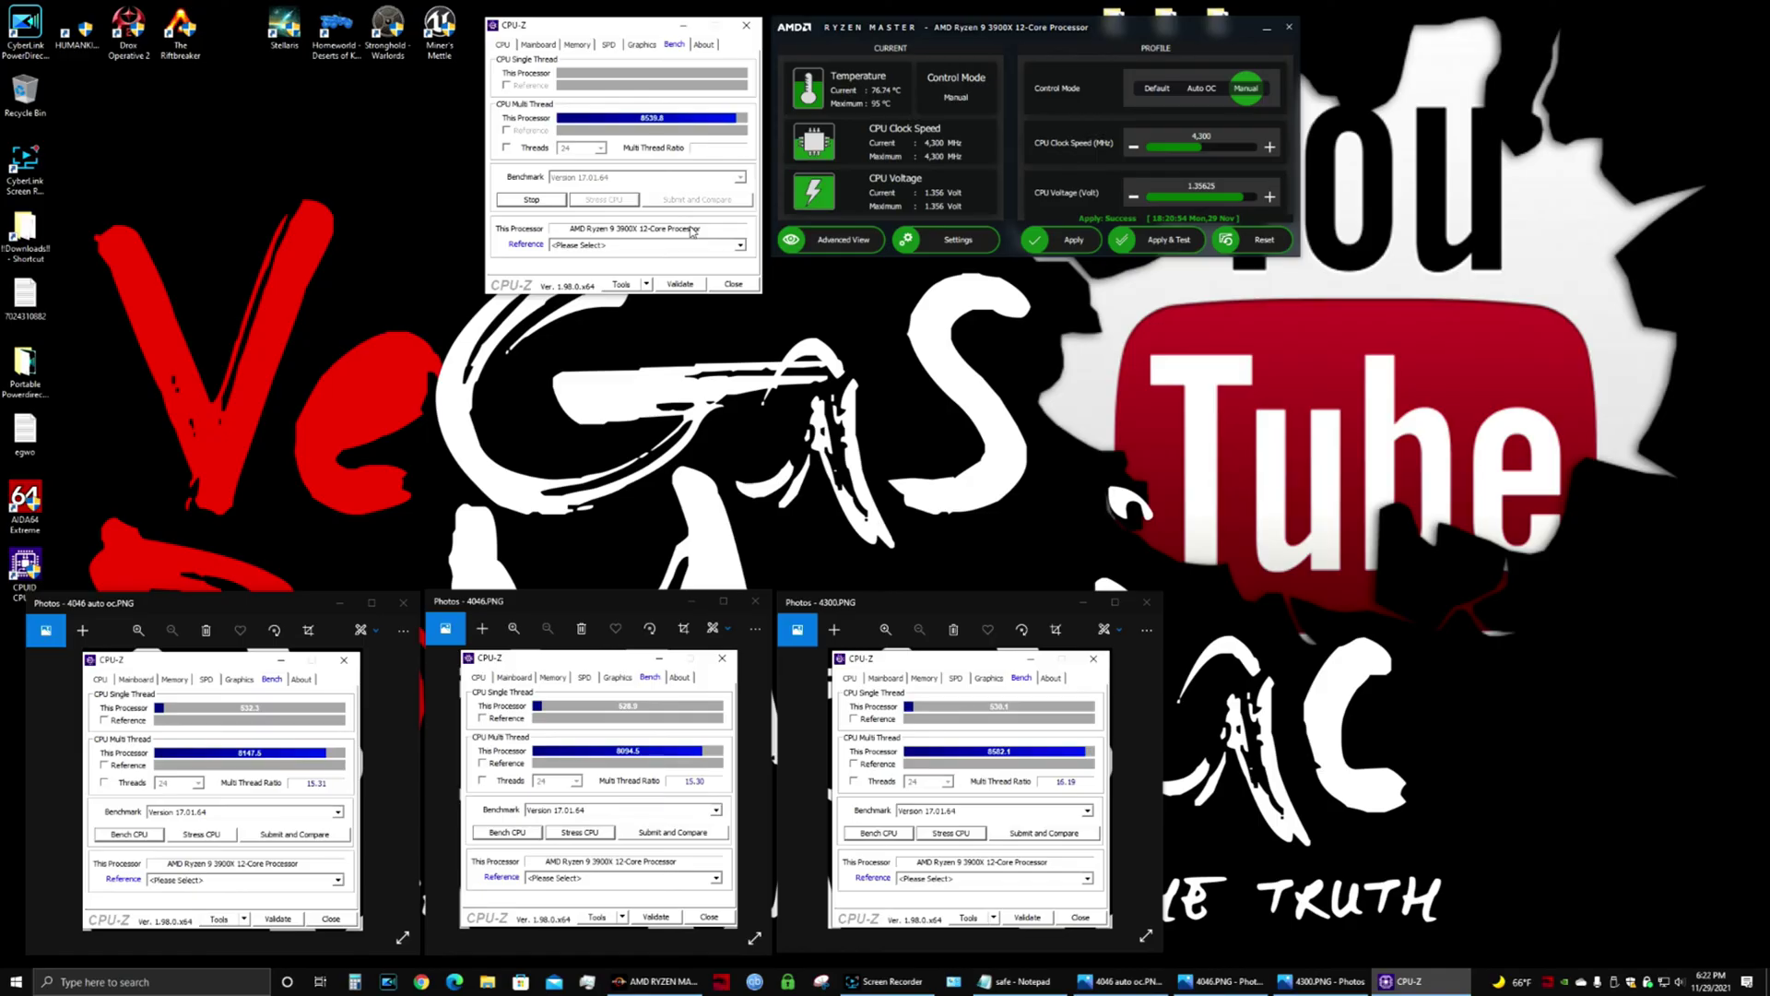
{"action": "left_click", "coordinate": [954, 607]}
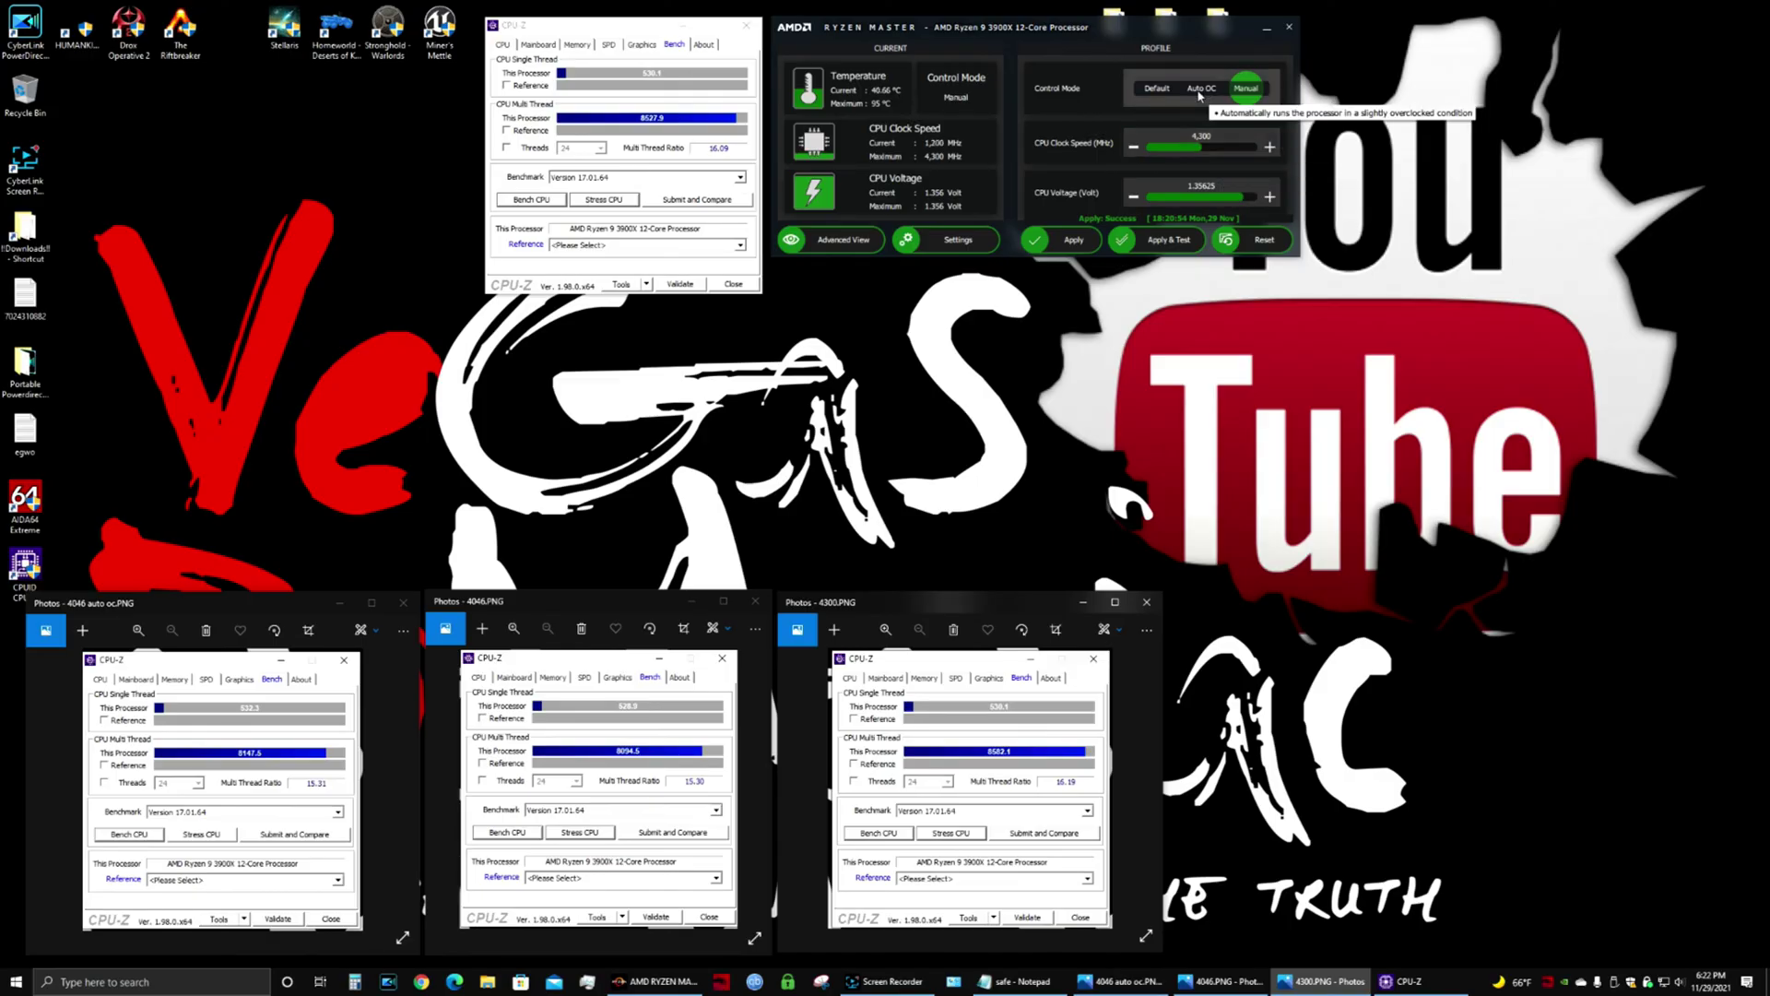
- Swap the two 4046 screenshots' positions and bring the 4300.PNG screenshot forward
{"action": "left_click", "coordinate": [598, 713]}
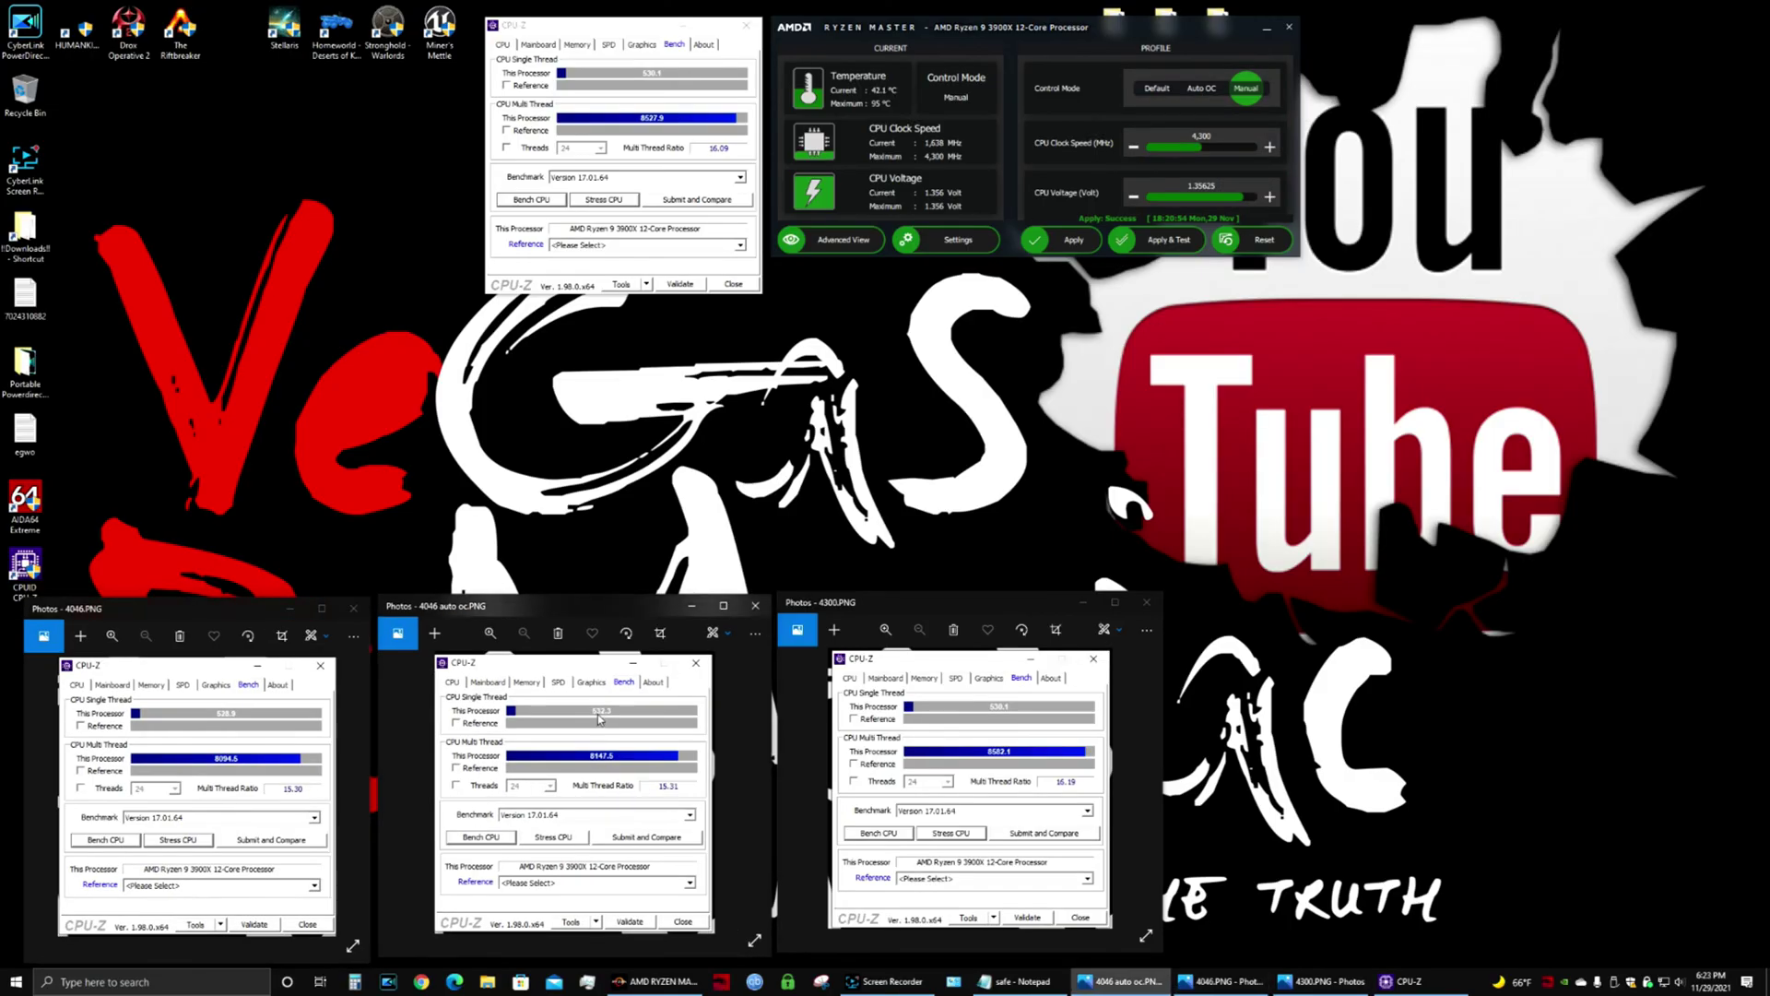
{"action": "left_click", "coordinate": [995, 712]}
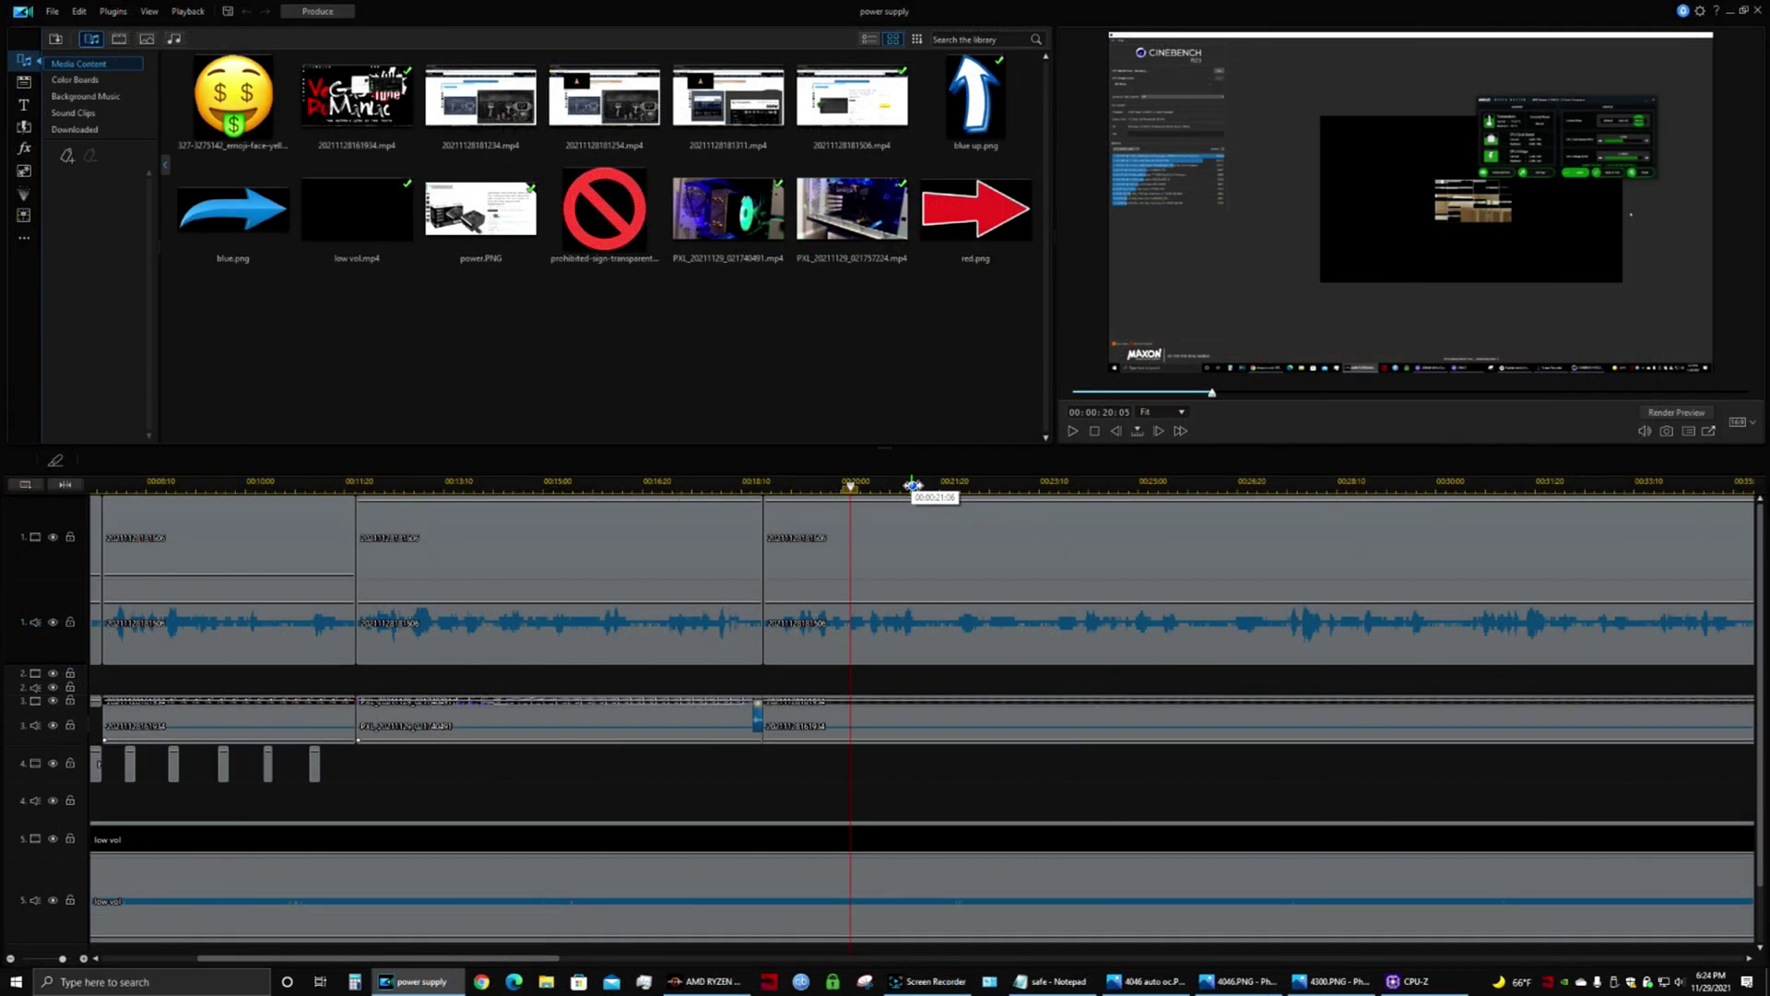
- Scrub the 'power supply' timeline between about 14 and 26 seconds to preview footage
{"action": "left_click_drag", "start_coordinate": [913, 485], "coordinate": [1113, 486]}
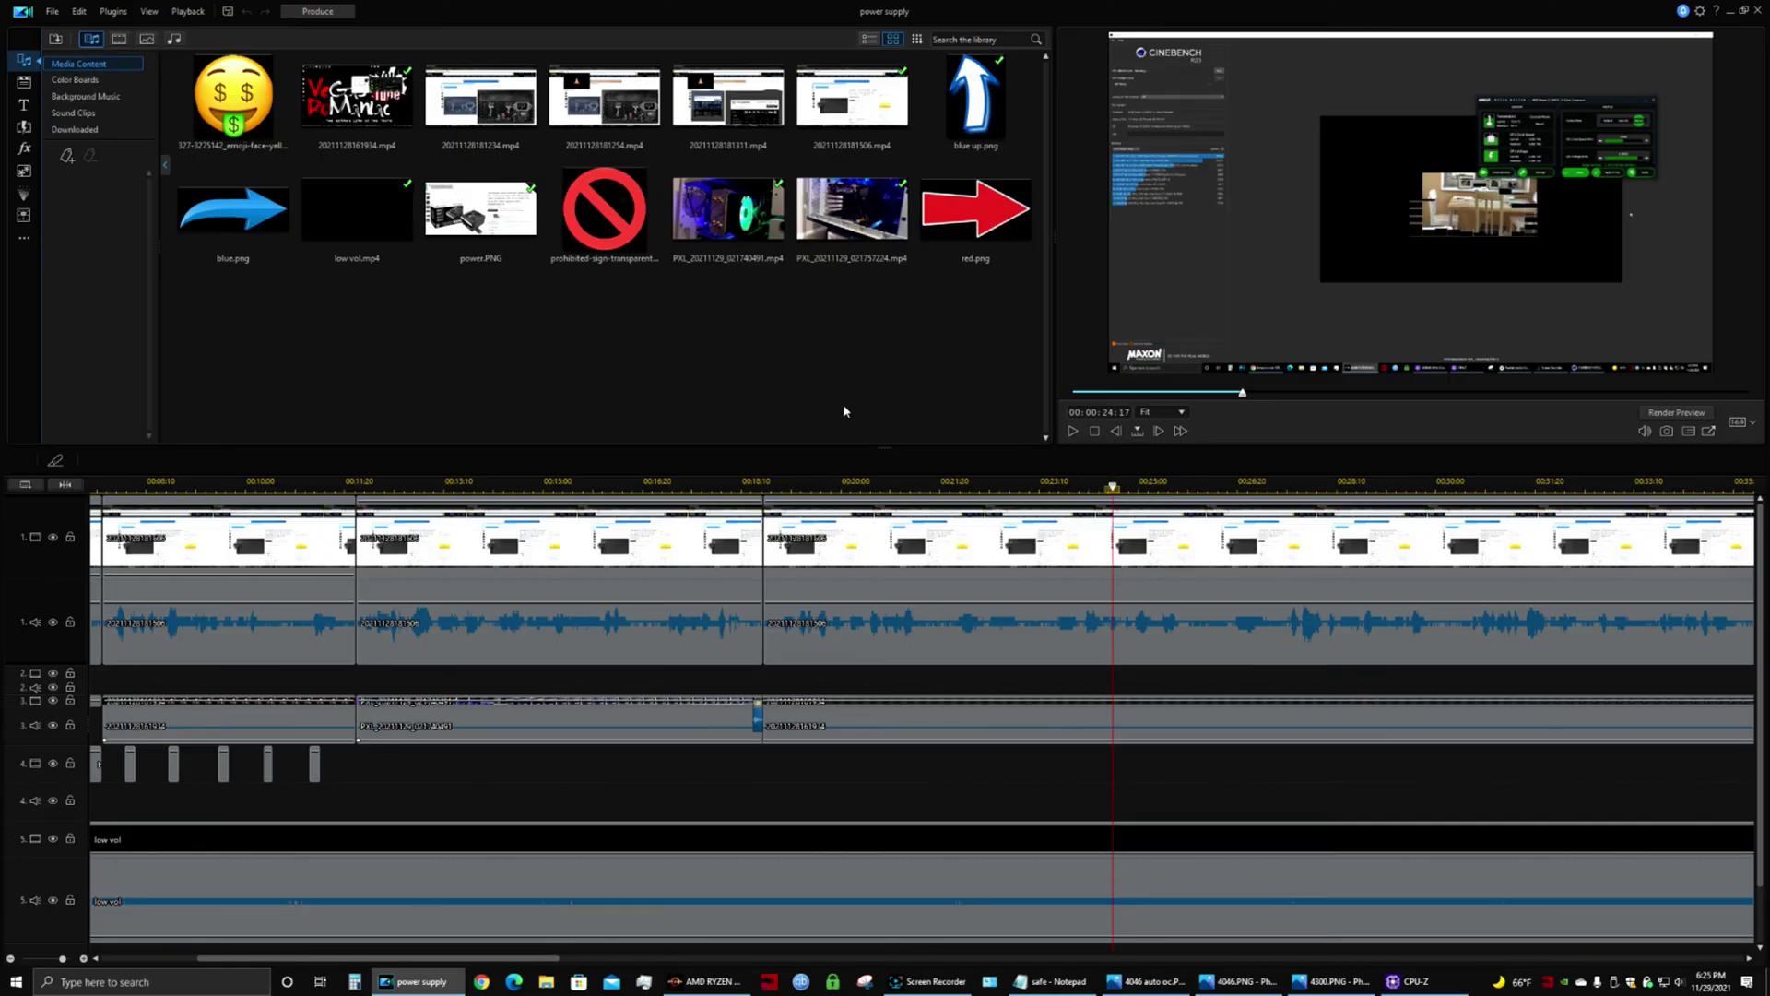
{"action": "left_click", "coordinate": [497, 483]}
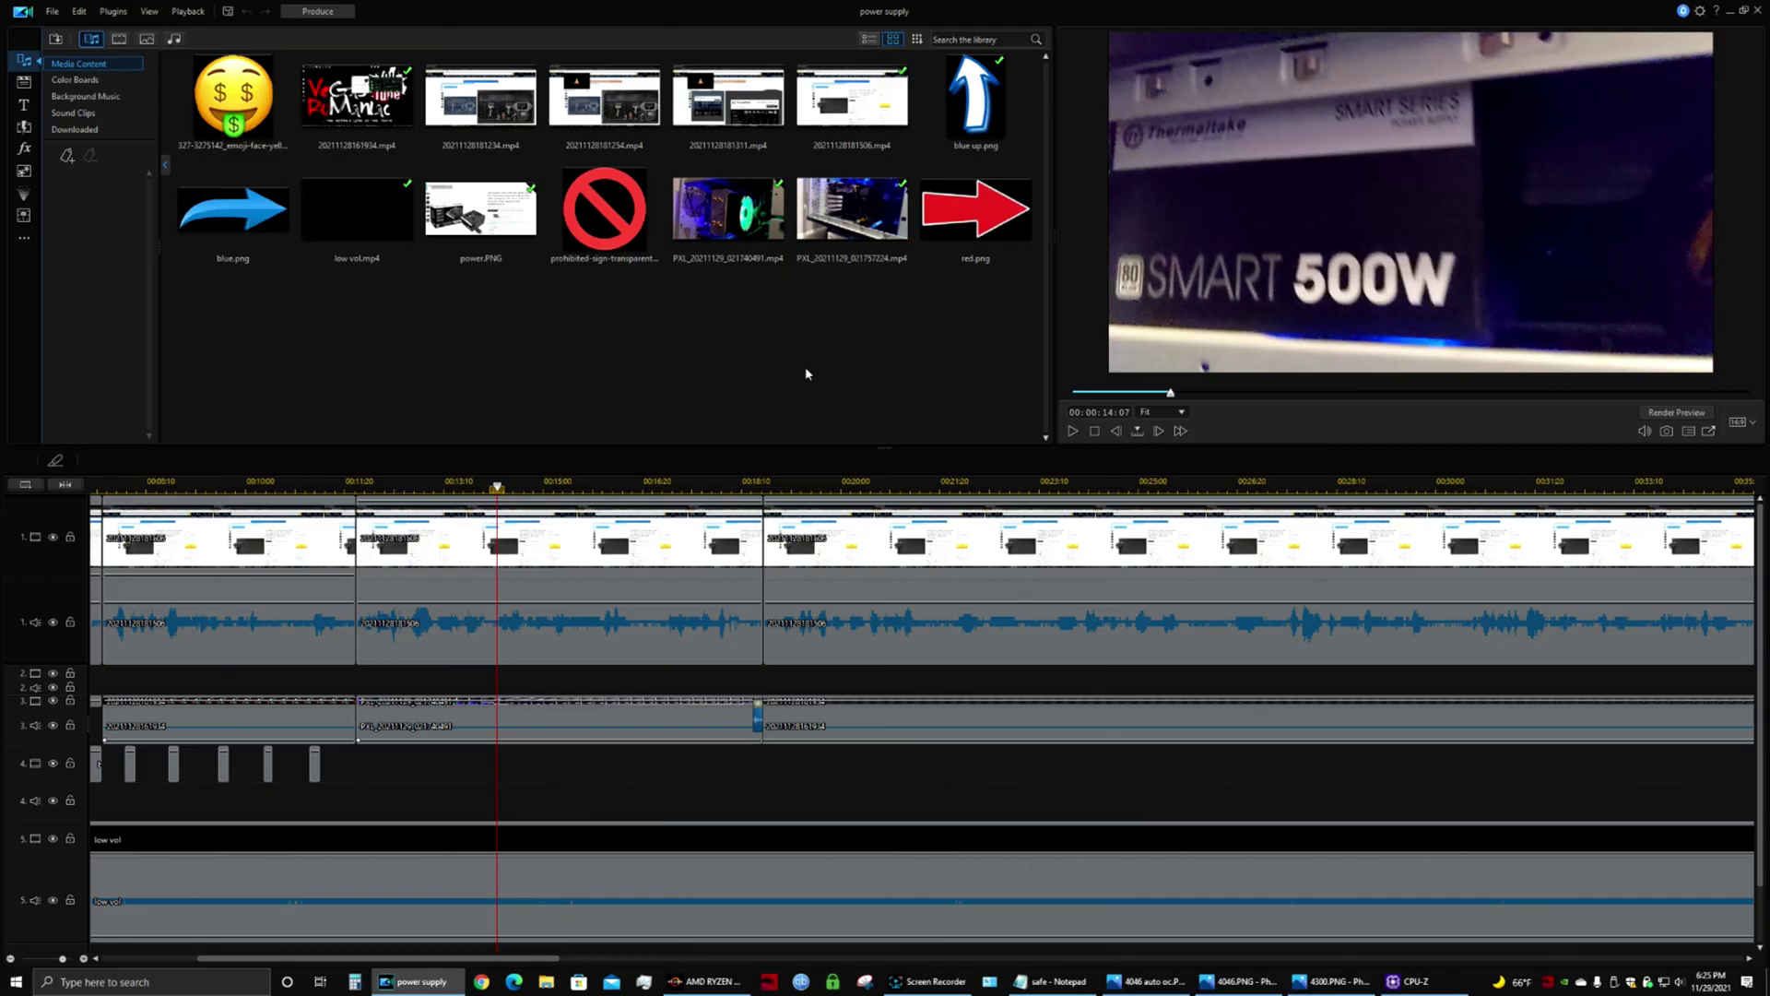
{"action": "left_click", "coordinate": [601, 481]}
{"action": "left_click", "coordinate": [1224, 483]}
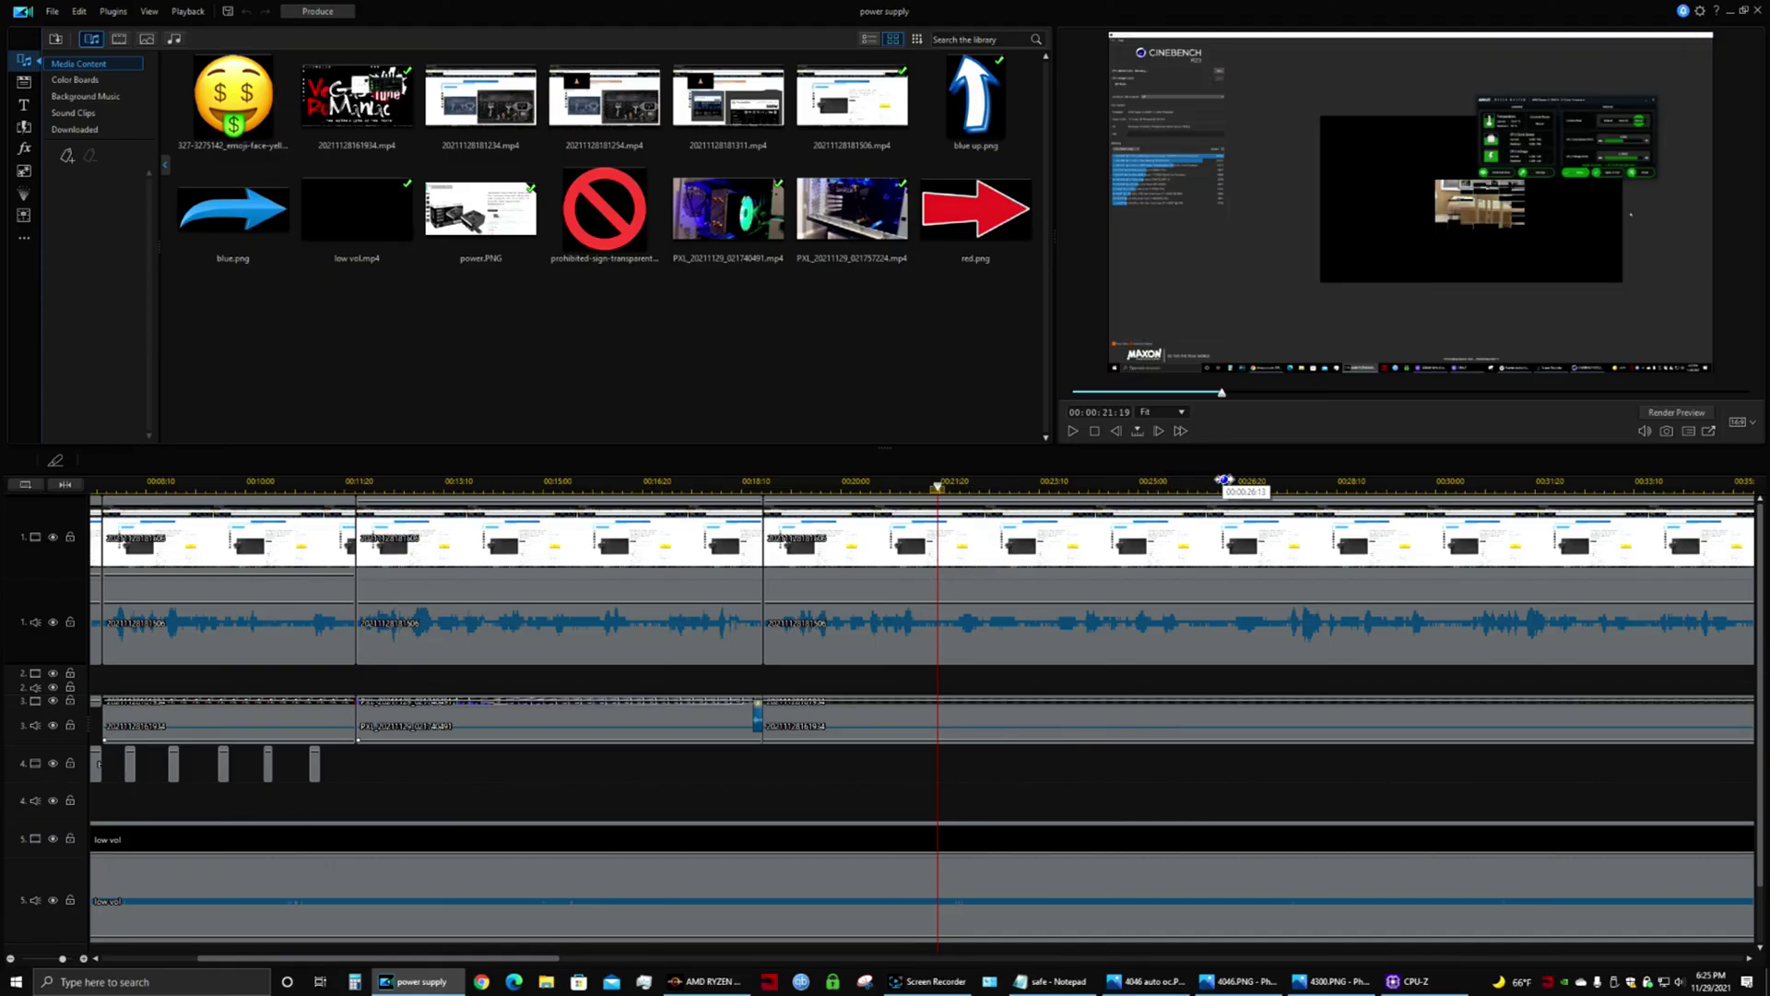
{"action": "left_click", "coordinate": [501, 483]}
{"action": "left_click", "coordinate": [628, 481]}
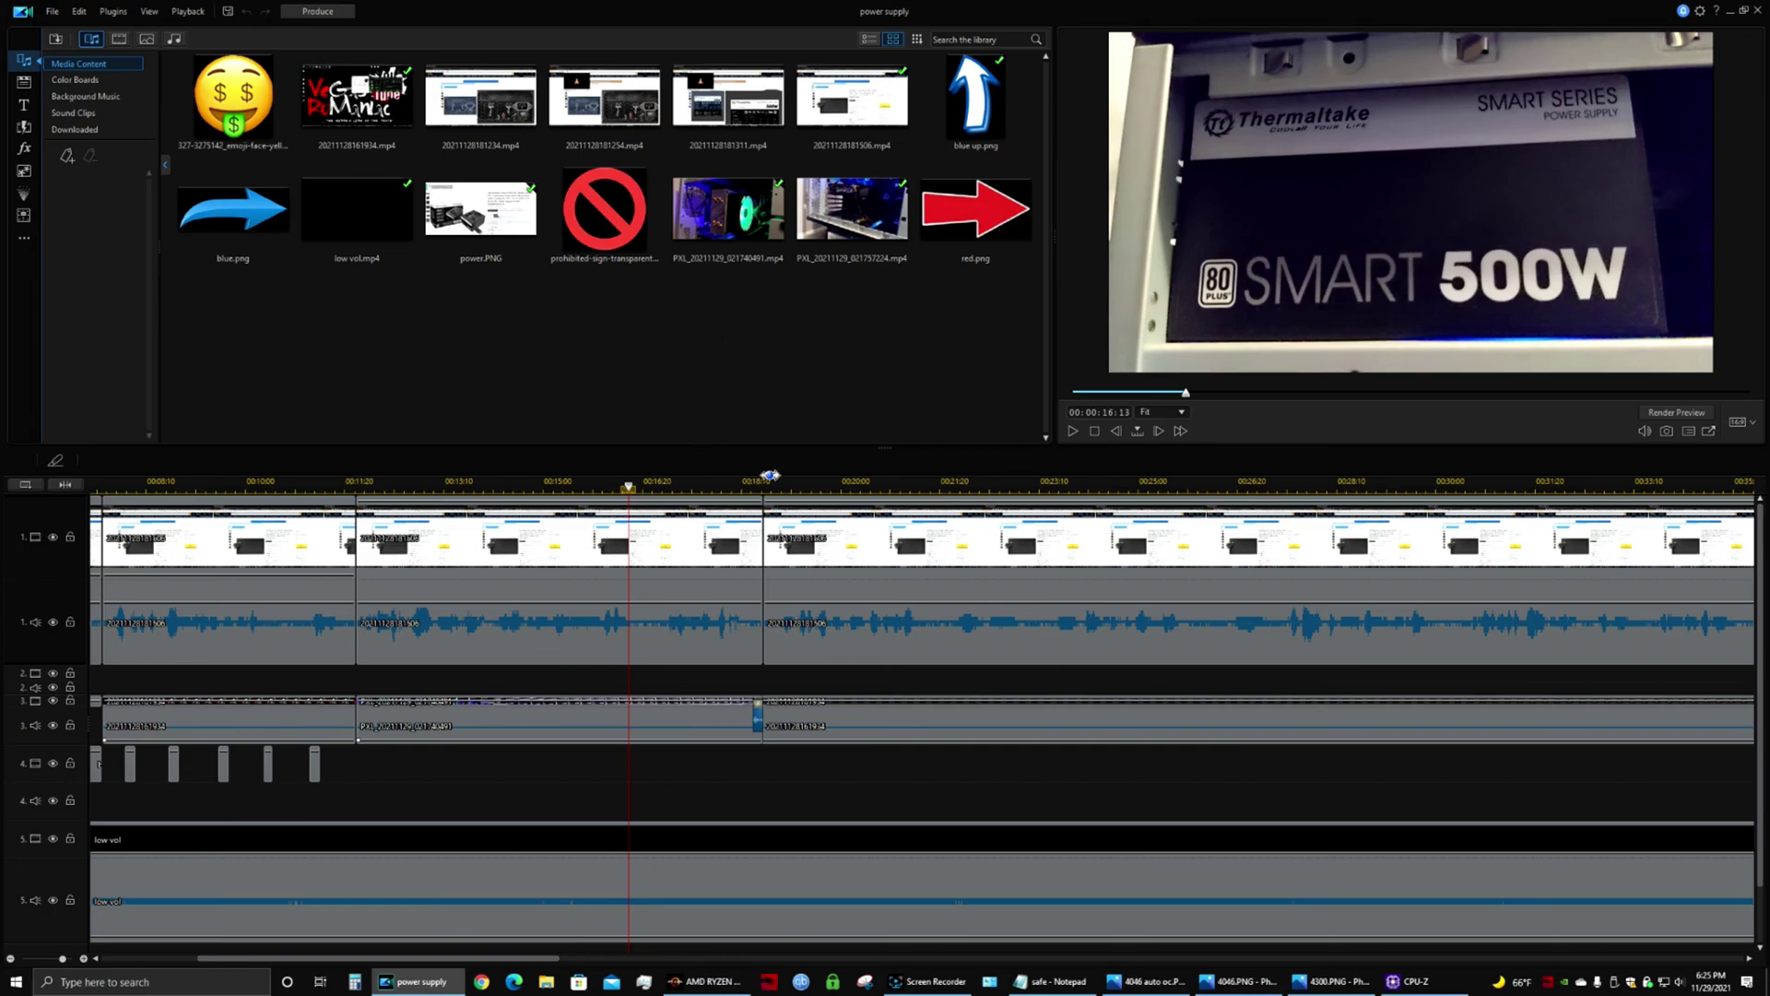
{"action": "left_click", "coordinate": [936, 481]}
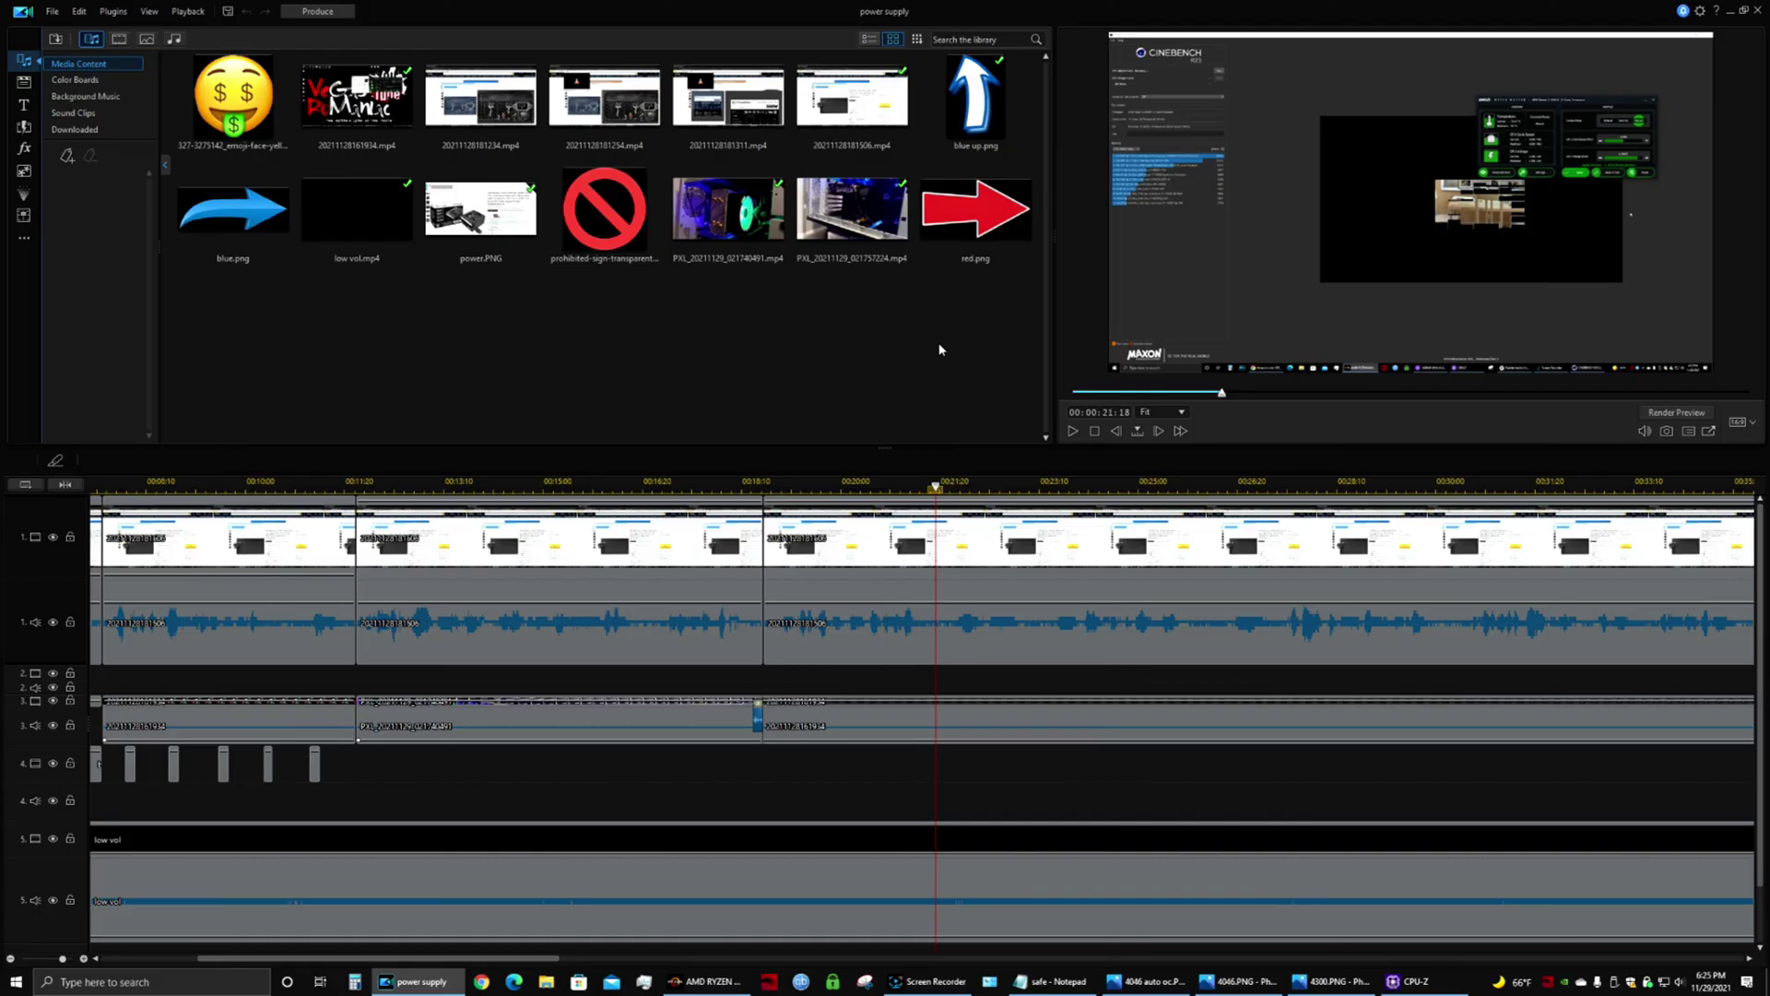
- Minimize PowerDirector and close the 4300.PNG, 4046 auto oc and 4046.PNG screenshots
{"action": "left_click", "coordinate": [1730, 11]}
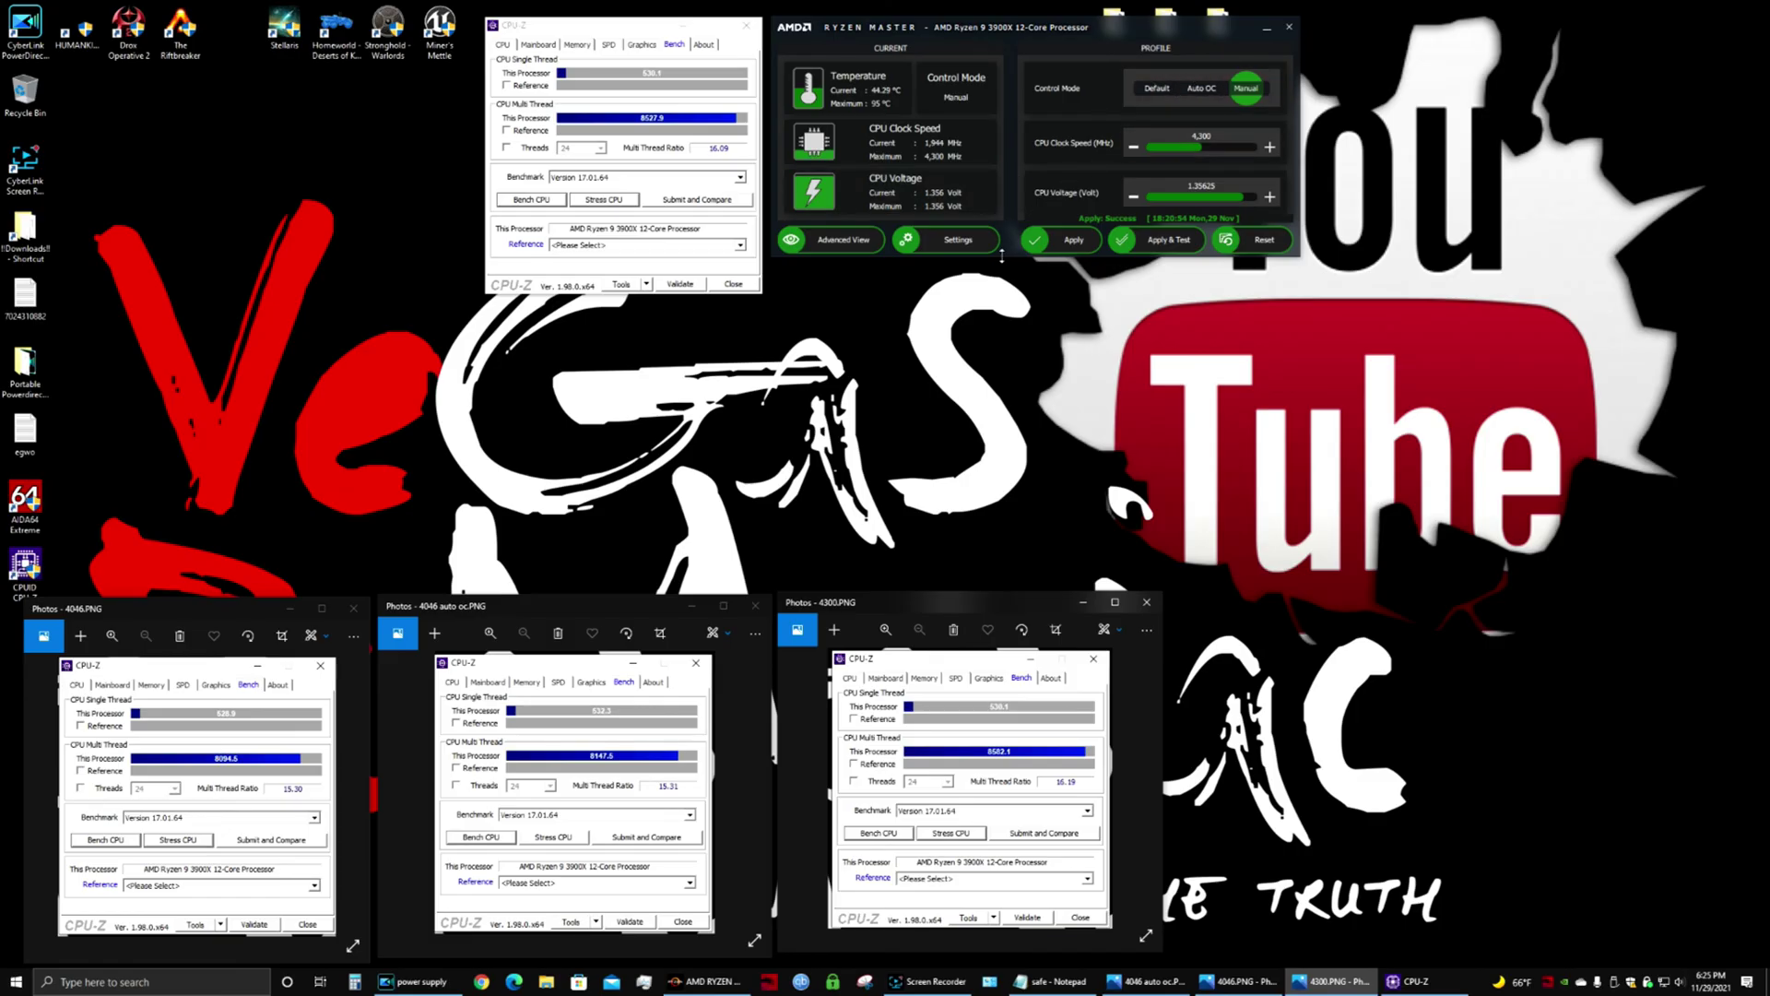
{"action": "left_click", "coordinate": [1146, 602]}
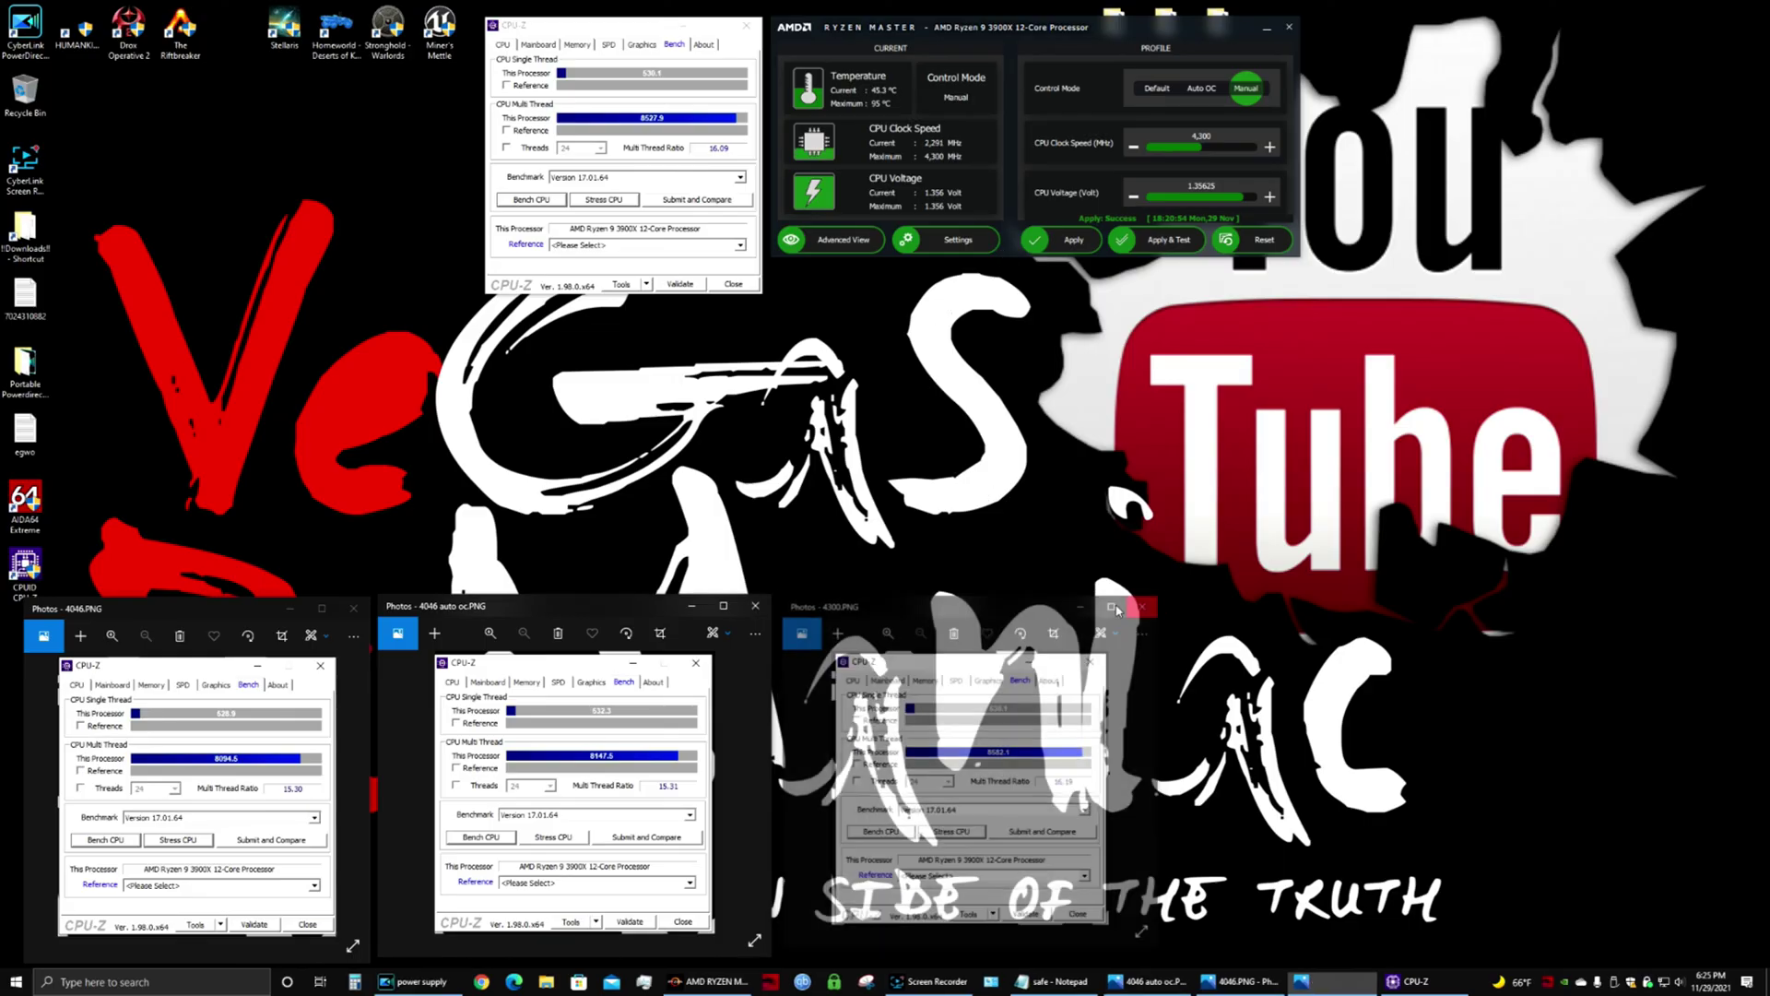
{"action": "left_click", "coordinate": [755, 607]}
{"action": "left_click", "coordinate": [353, 609]}
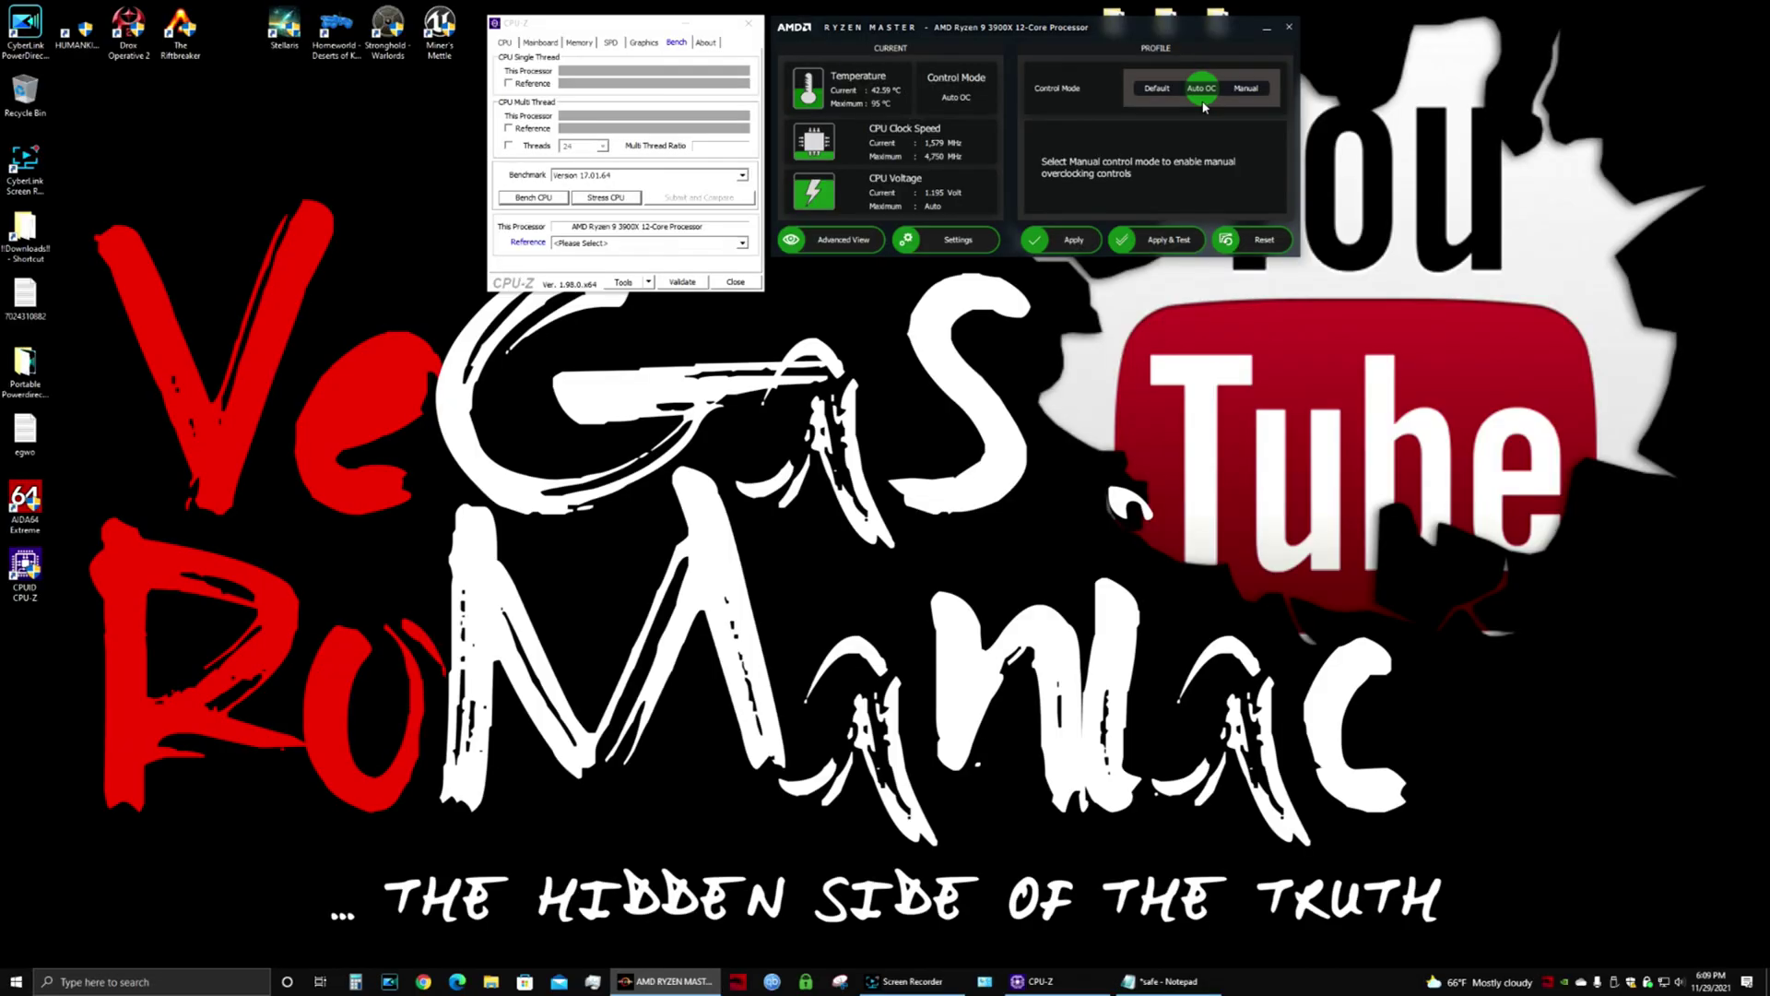
- Set Ryzen Master's Control Mode to Manual, listing 4,300 MHz and 1.35625 V
{"action": "left_click", "coordinate": [1246, 88]}
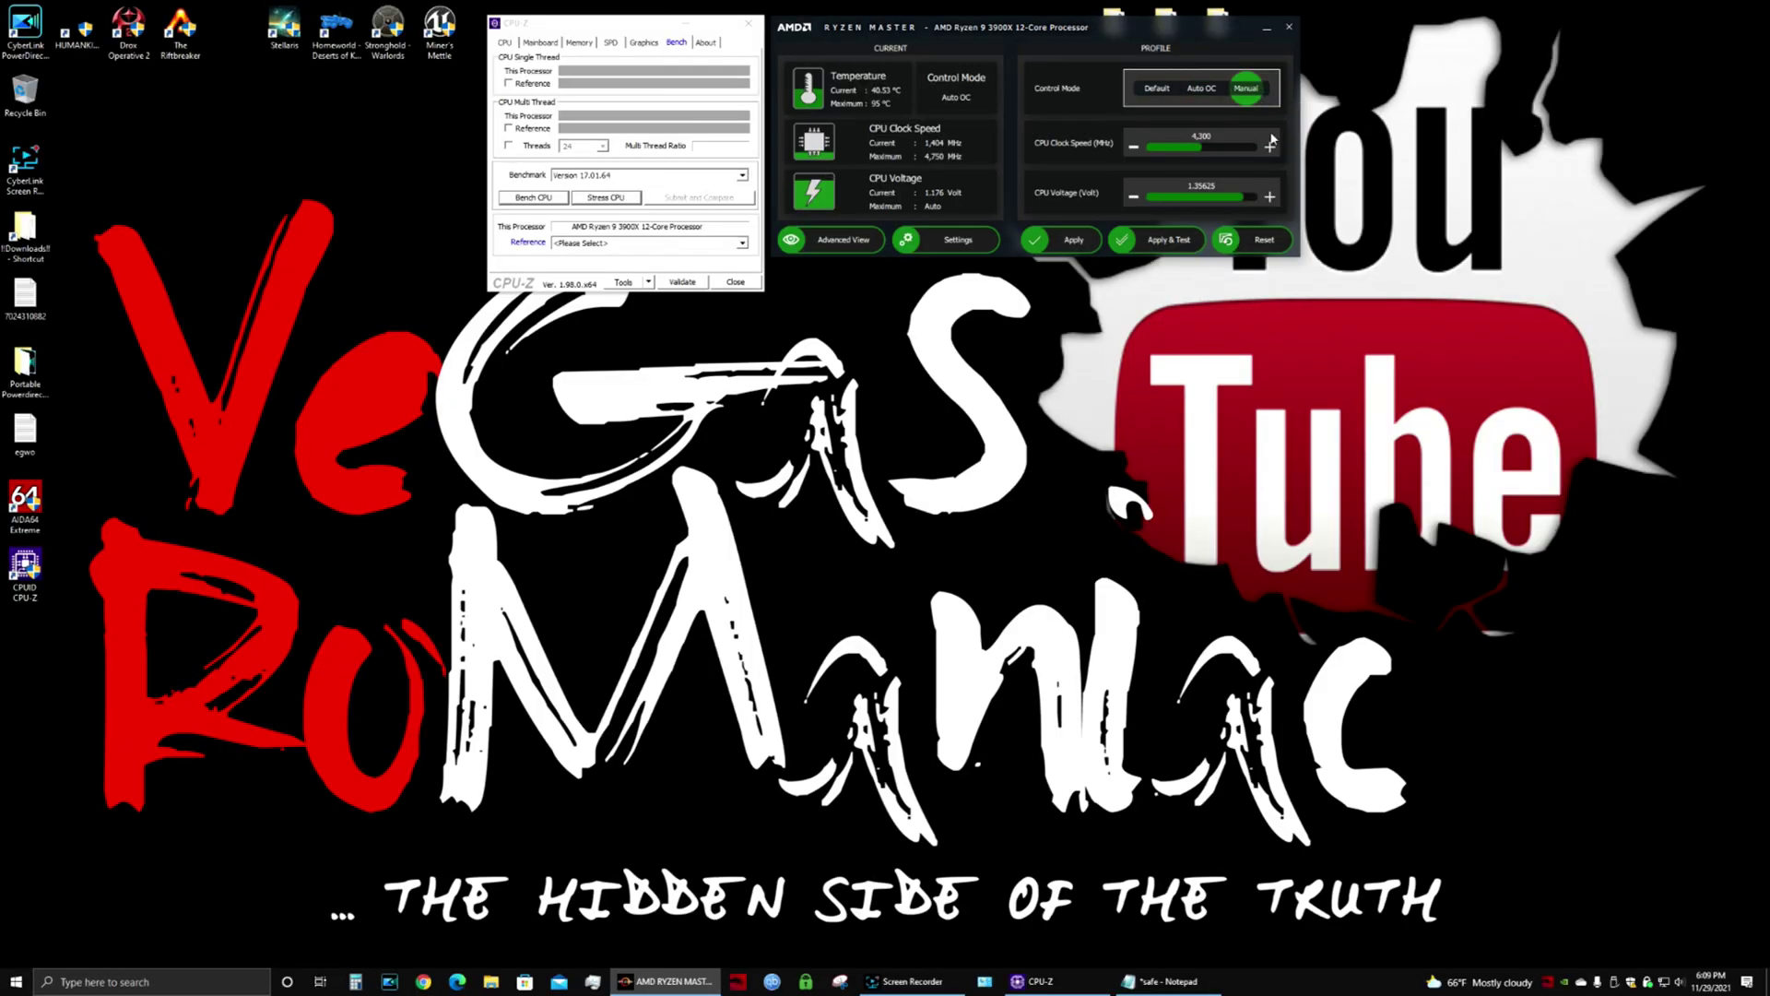